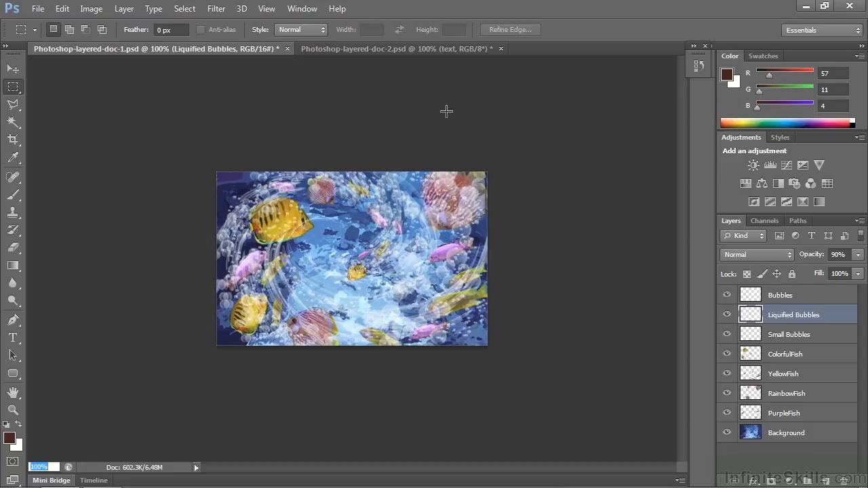
View both layered documents, and in Photoshop-layered-doc-1.psd show the Background and each of the four fish layers alone
click(394, 49)
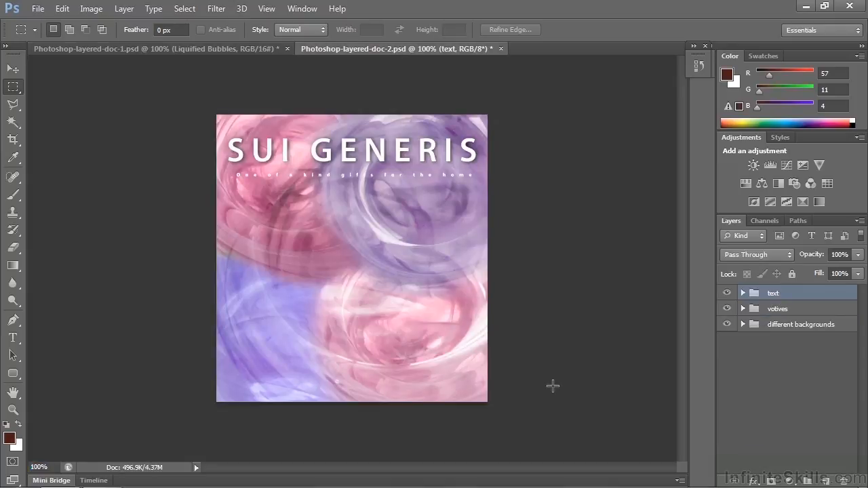
click(149, 50)
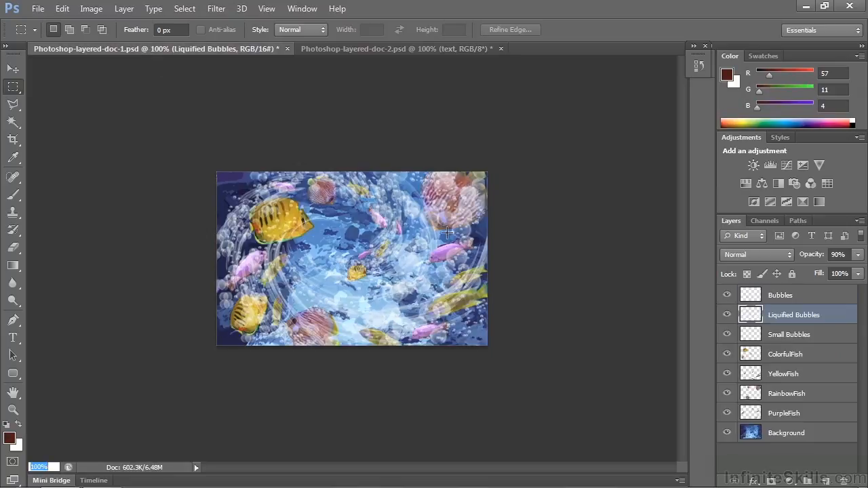
alt+click(728, 435)
alt+click(727, 413)
alt+click(729, 394)
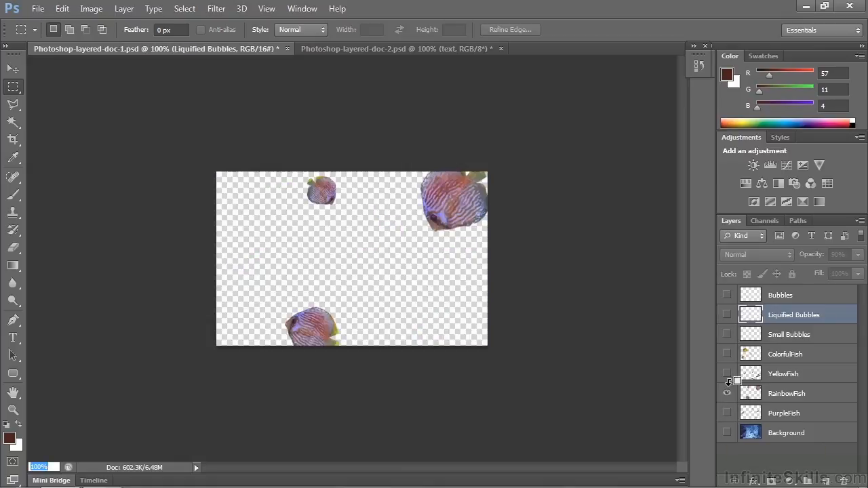
alt+click(727, 374)
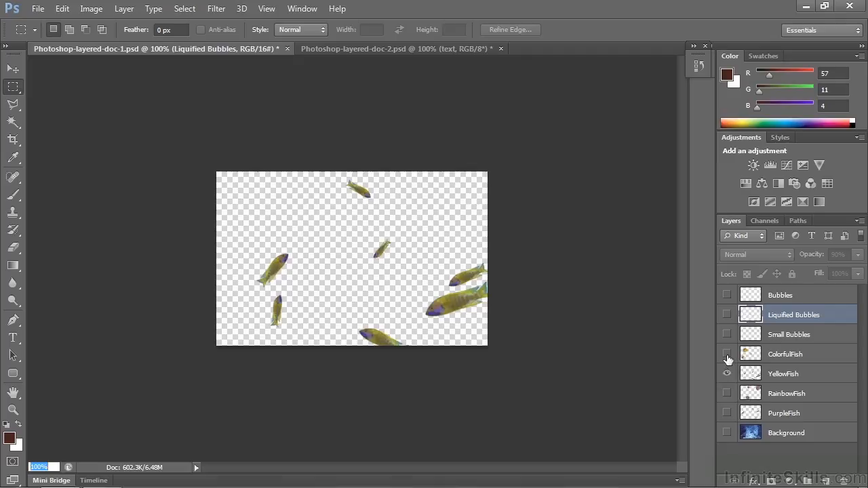
alt+click(727, 355)
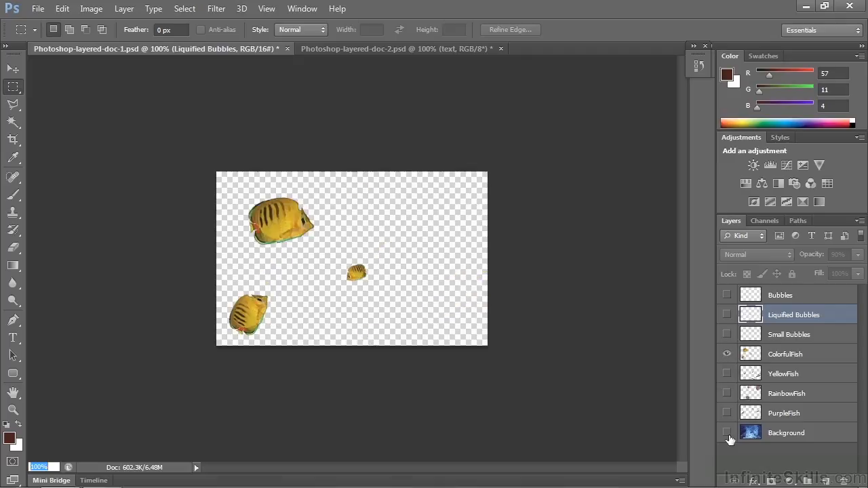
View the Small Bubbles, Liquified Bubbles and Bubbles layers in isolation or over the Background, ending with all layers shown again
alt+click(727, 334)
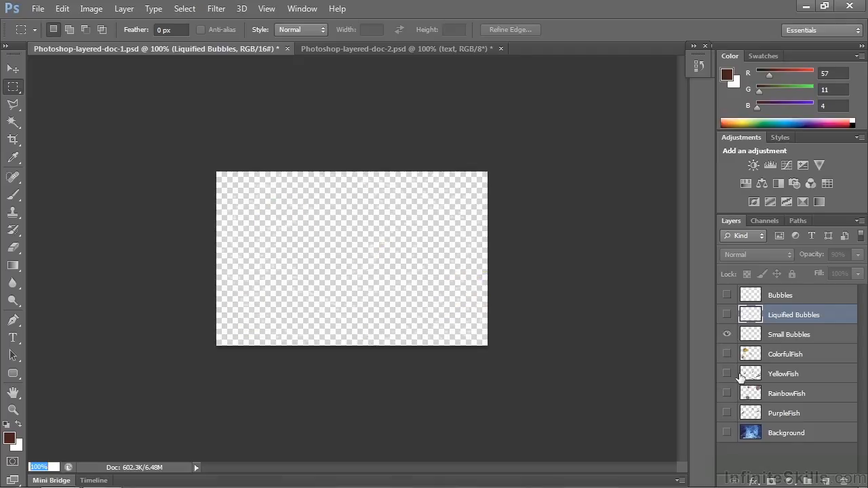
click(727, 433)
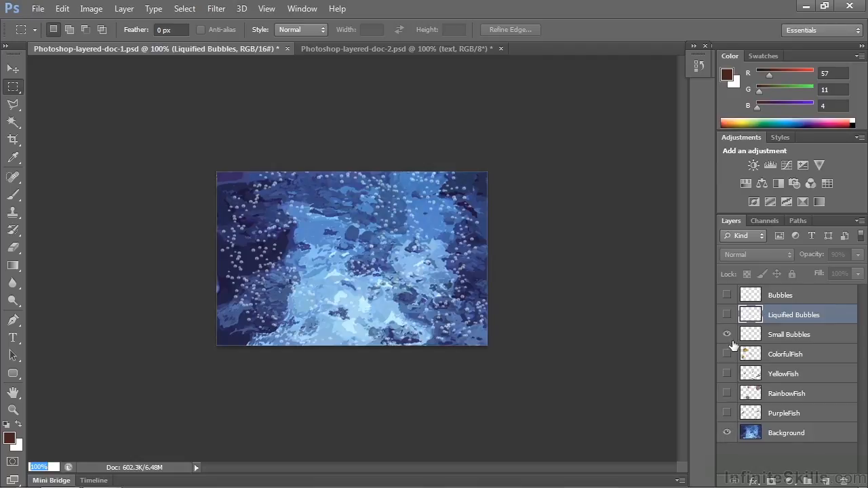
alt+click(727, 315)
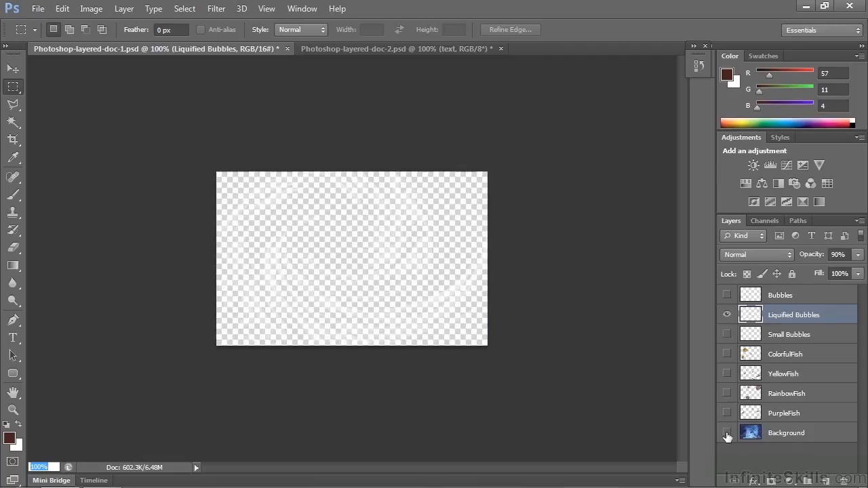
click(728, 434)
alt+click(727, 296)
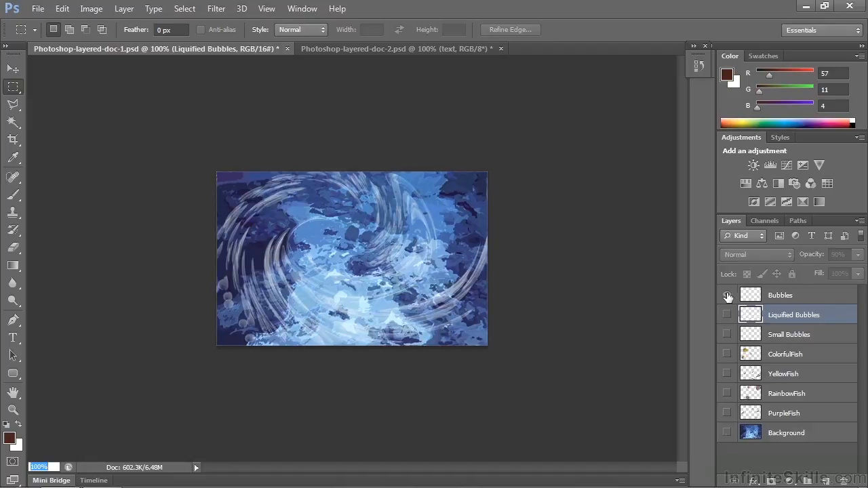
alt+click(727, 435)
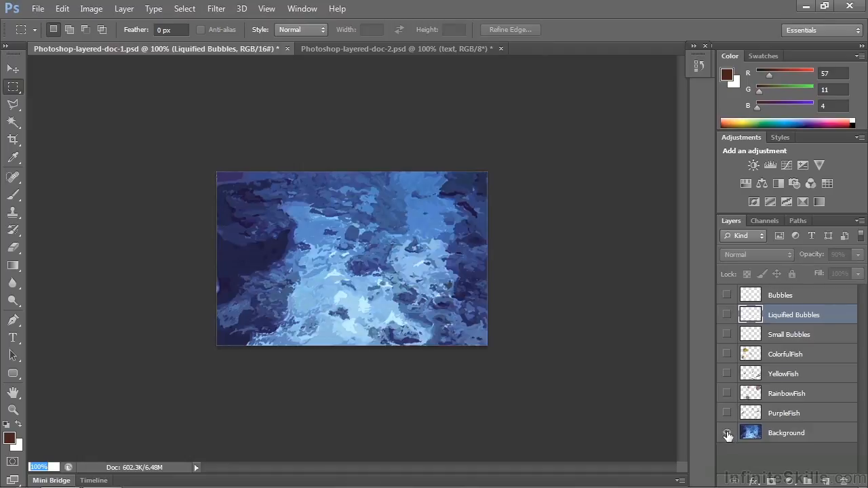
alt+click(728, 435)
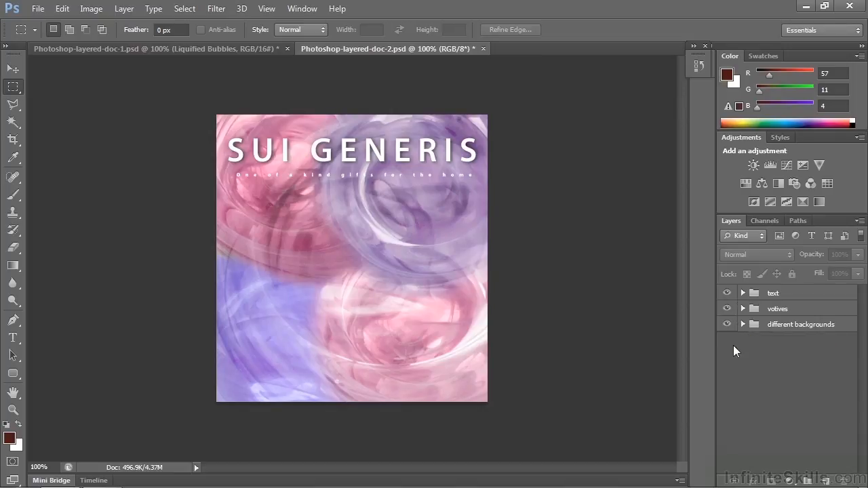
In Photoshop-layered-doc-2.psd, expand the different backgrounds group and preview its all colors and filtered layers, hiding both again
click(743, 325)
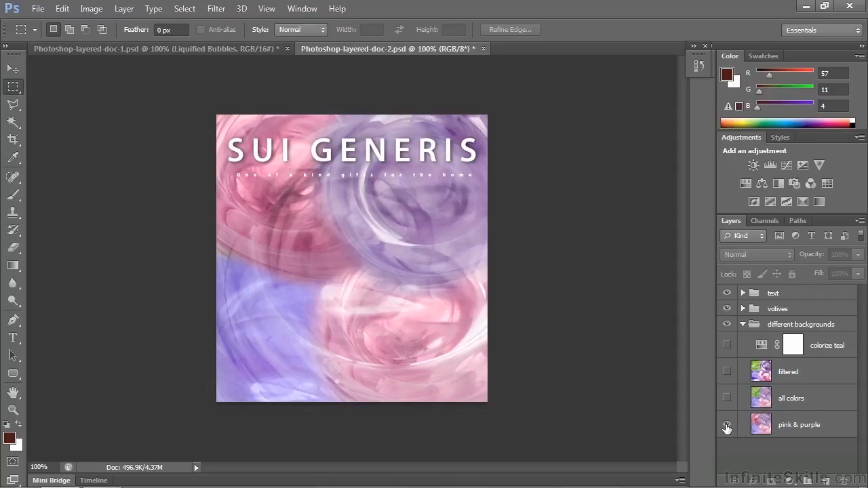
click(727, 399)
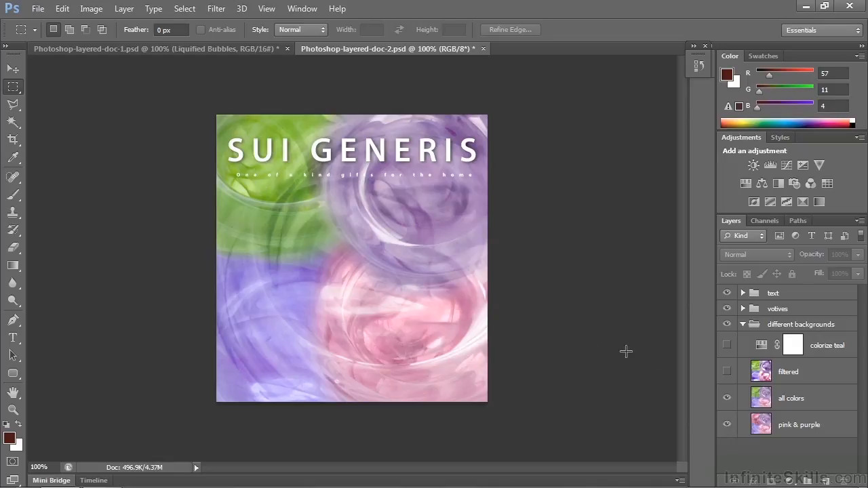
click(726, 372)
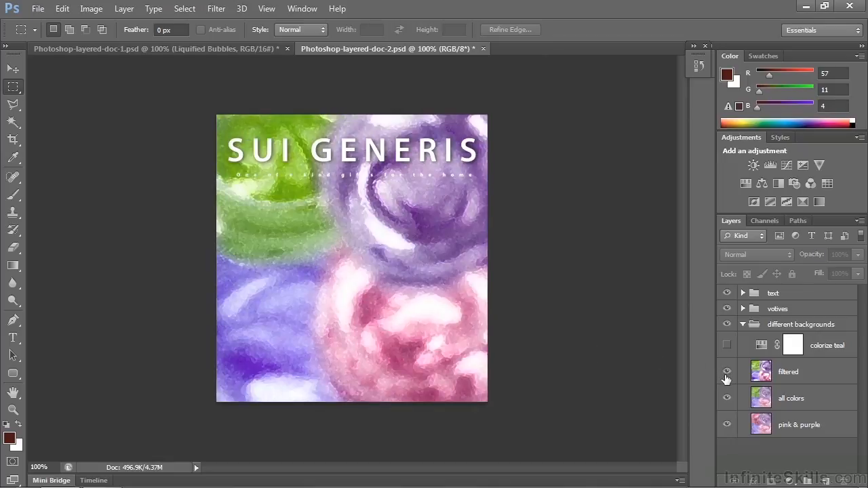
click(726, 372)
click(726, 398)
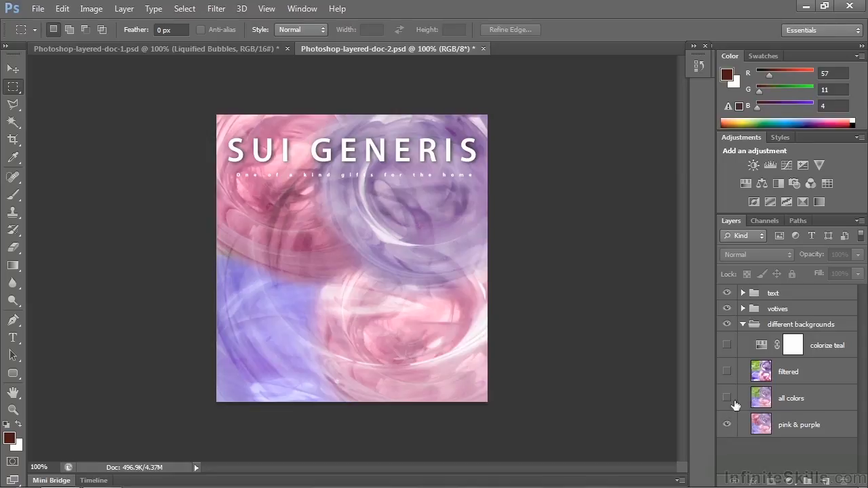
Preview the colorize teal adjustment over the pink & purple background, hide it again and collapse the different backgrounds group
click(727, 347)
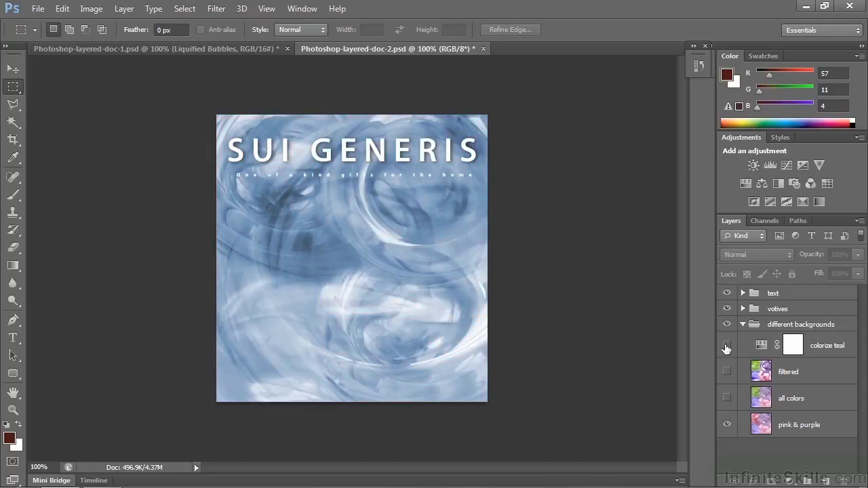
click(726, 347)
click(743, 324)
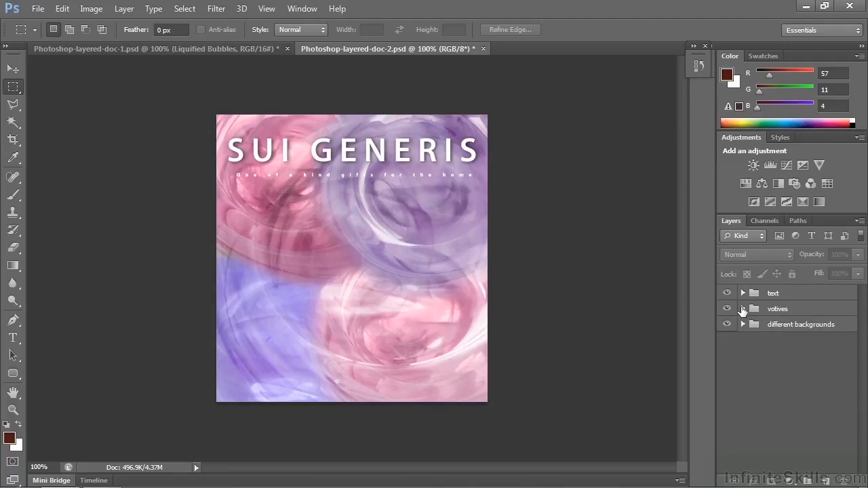
Preview the large votives subgroup of the votives group with and without its white layer, leaving it hidden and collapsed
click(743, 309)
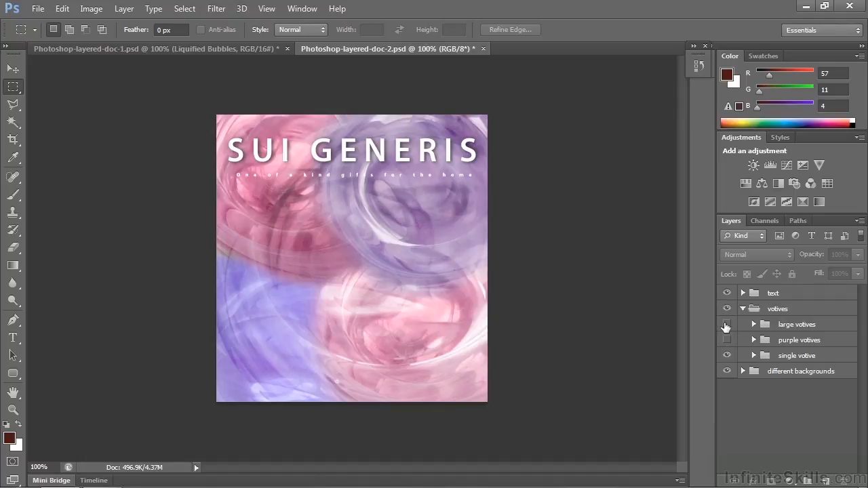
click(754, 325)
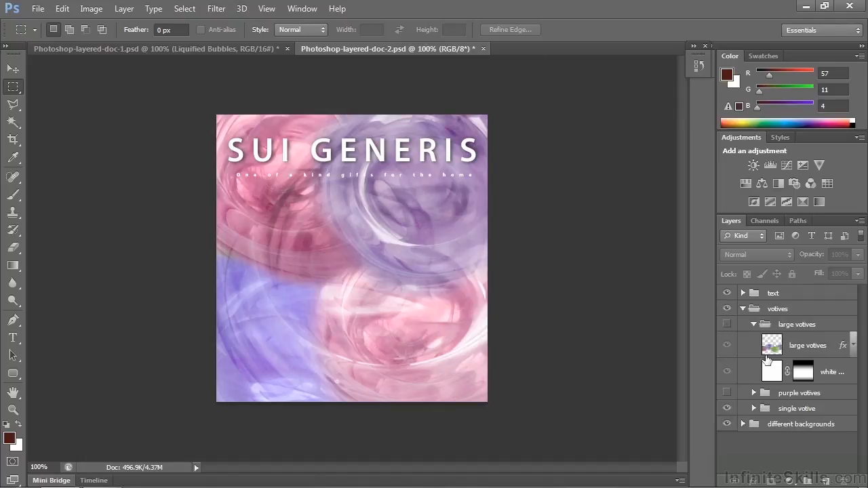
click(727, 326)
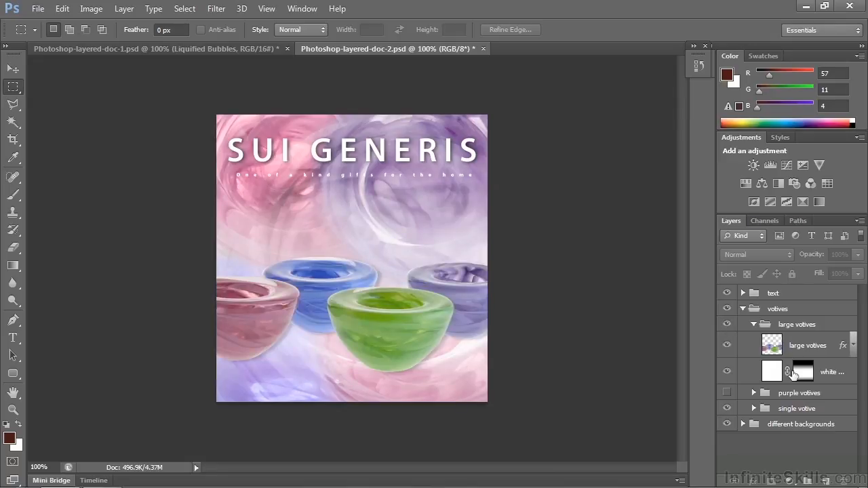
click(728, 371)
click(728, 373)
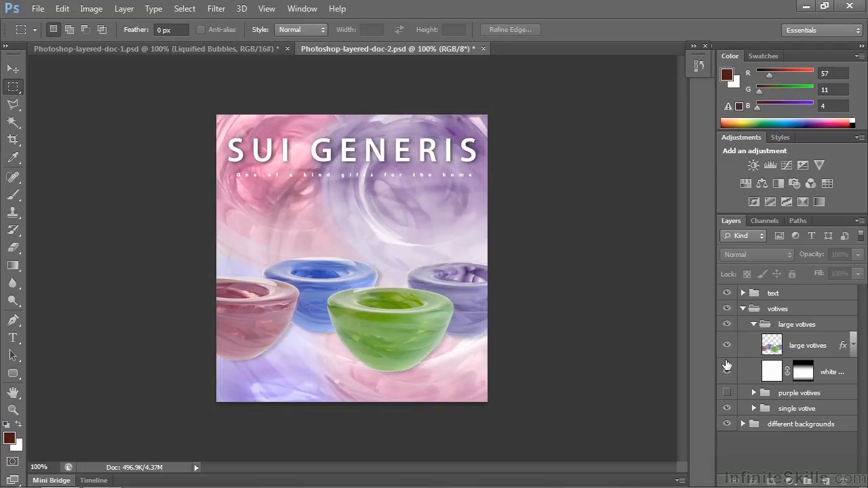
click(728, 325)
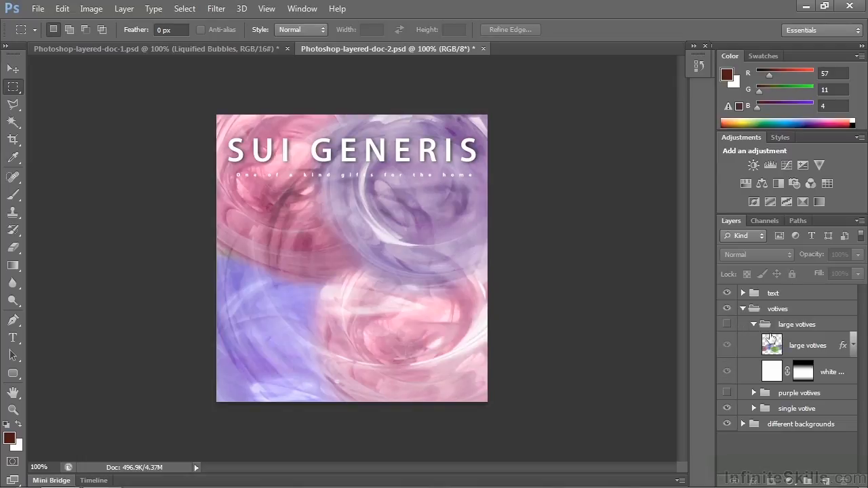
click(755, 326)
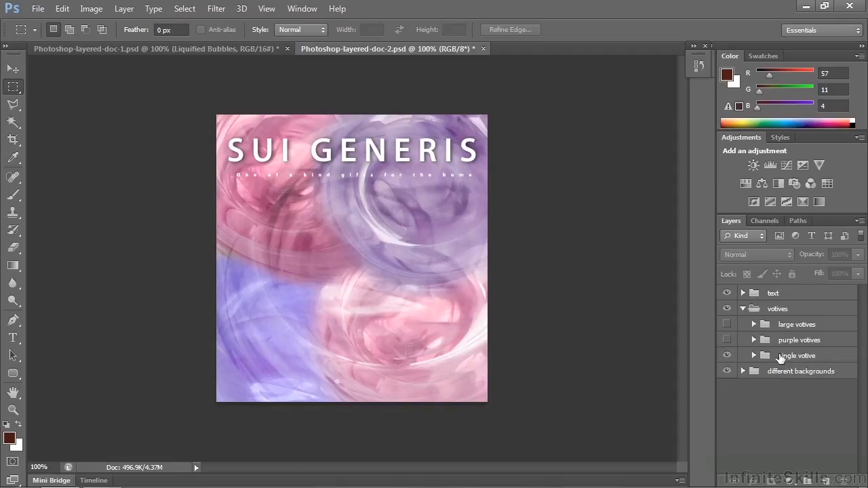
Expand the purple votives subgroup, toggle its visibility to preview its contents, and leave it hidden and collapsed
click(754, 341)
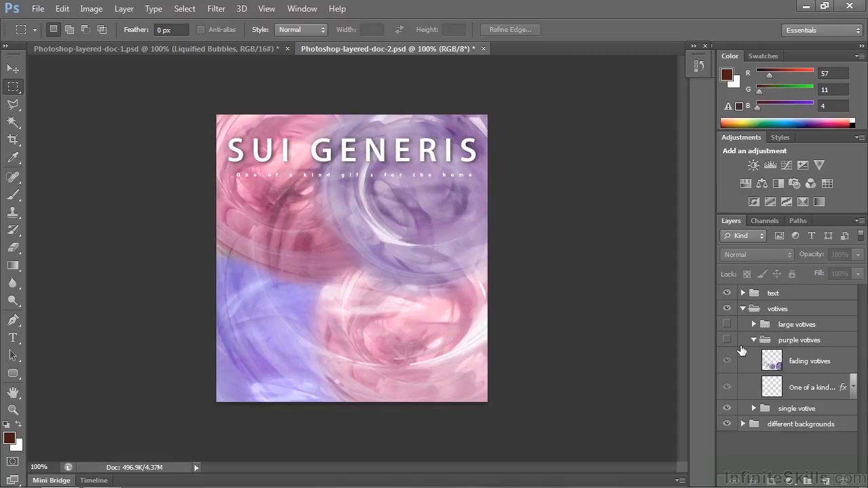
click(728, 341)
click(727, 342)
click(727, 341)
click(727, 341)
click(754, 340)
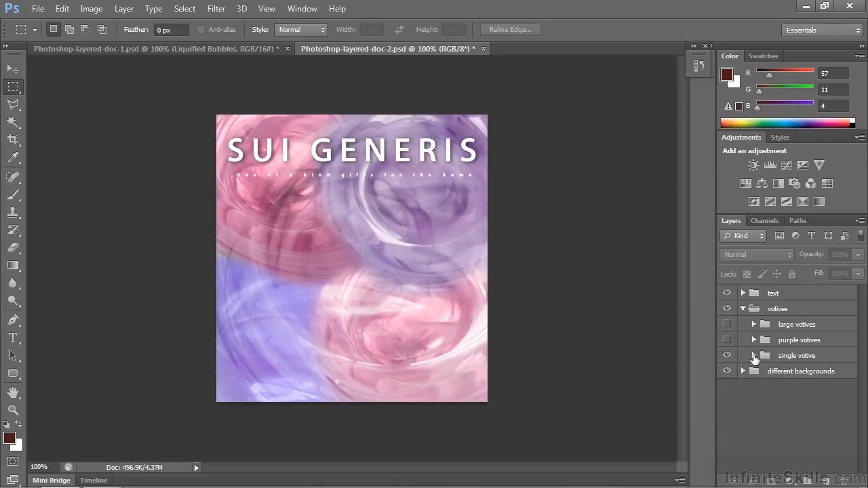
Preview the petite vase layer in the single votive subgroup, hide it again and collapse the votives group
click(754, 355)
click(728, 377)
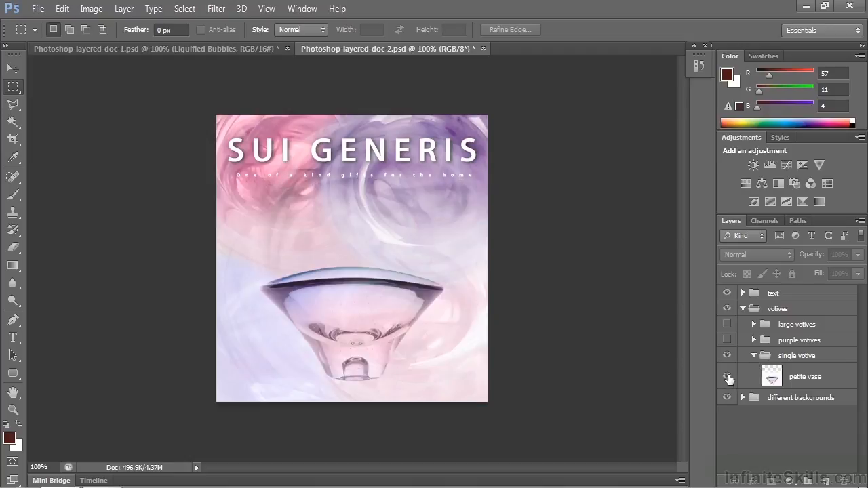
click(728, 377)
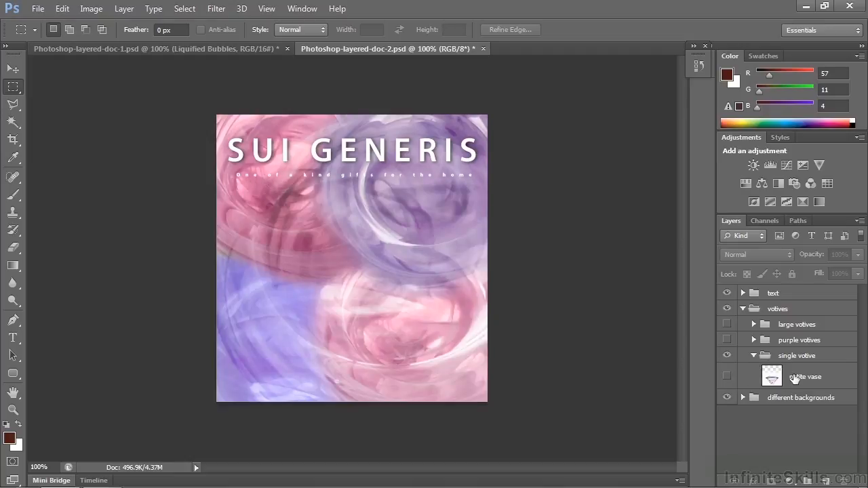
click(754, 355)
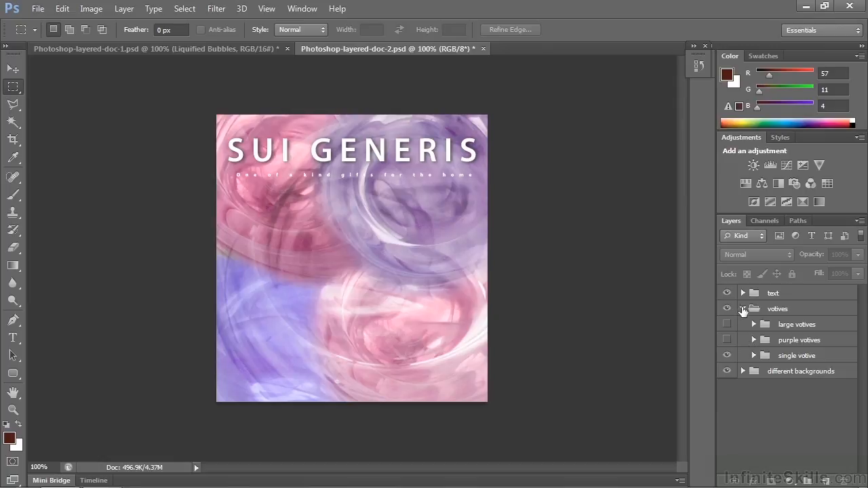
click(743, 308)
Expand the text group, toggle the tagline and SUI GENERIS layers off and on, and collapse the group
click(743, 294)
click(727, 314)
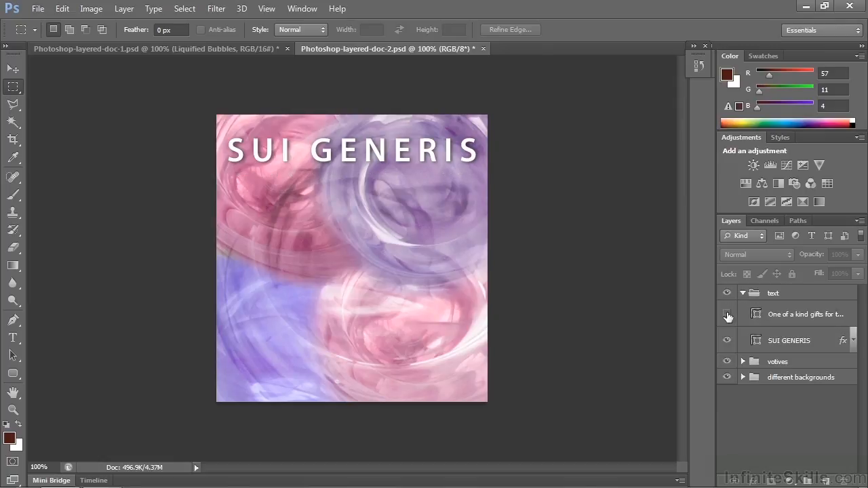
click(727, 342)
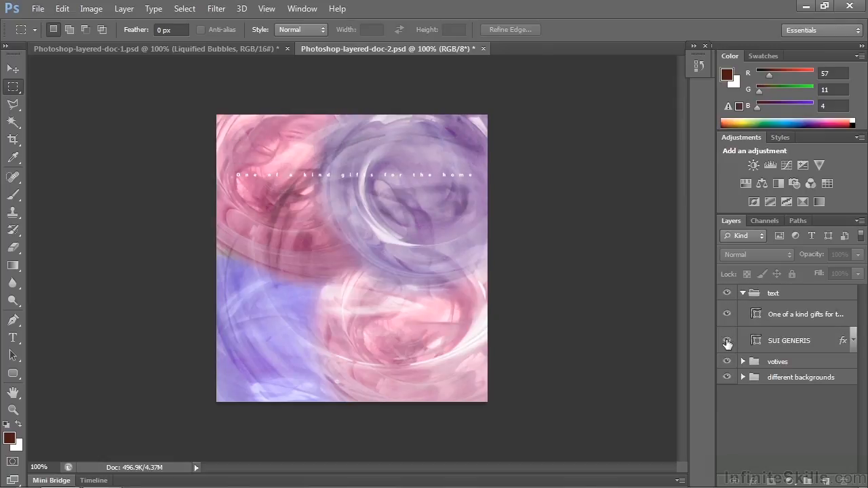
click(728, 341)
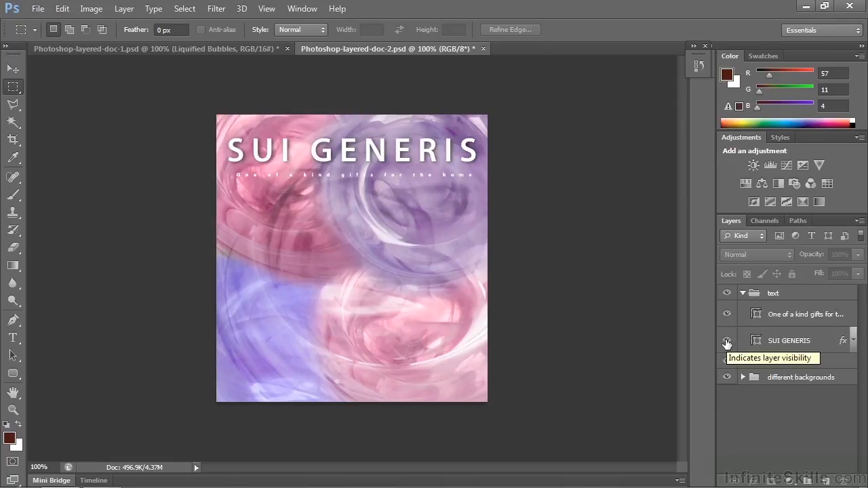
click(743, 293)
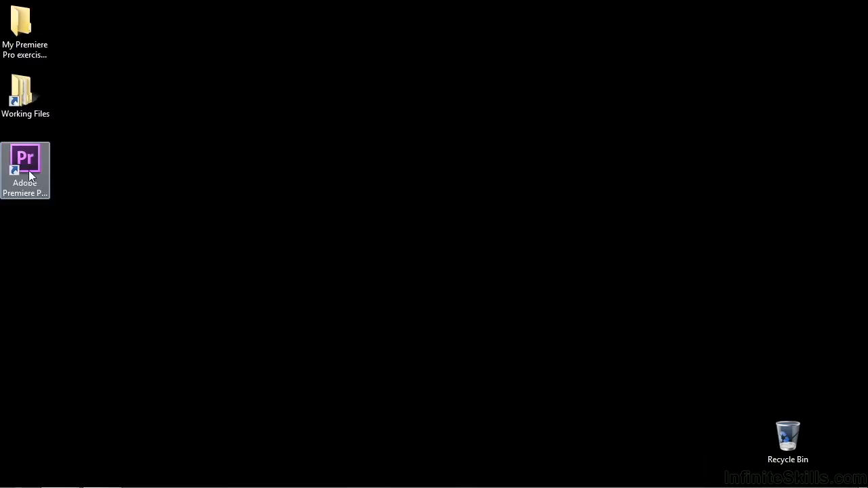
Open Adobe Premiere Pro and start a new project located in the desktop folder My Premiere Pro exercise files
double_click(28, 172)
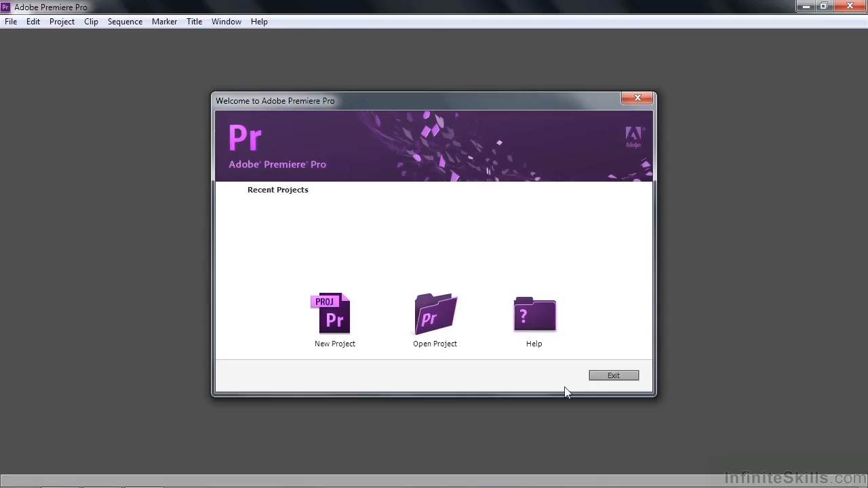
click(330, 316)
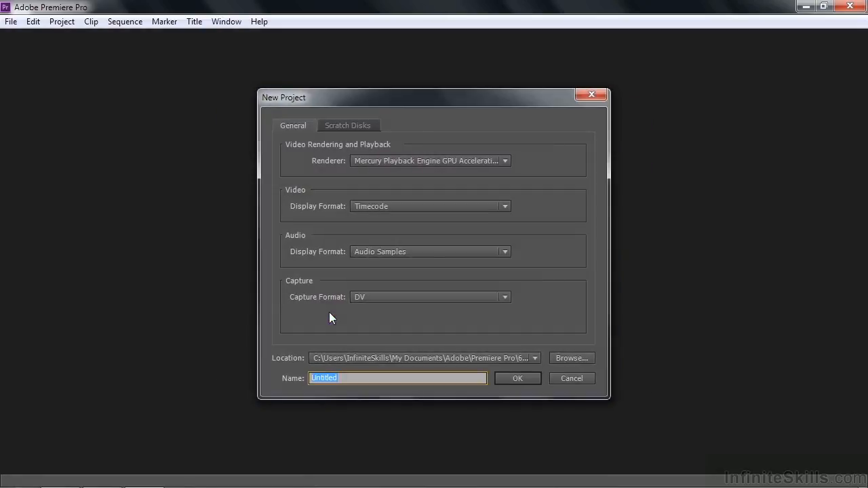
click(582, 358)
click(313, 204)
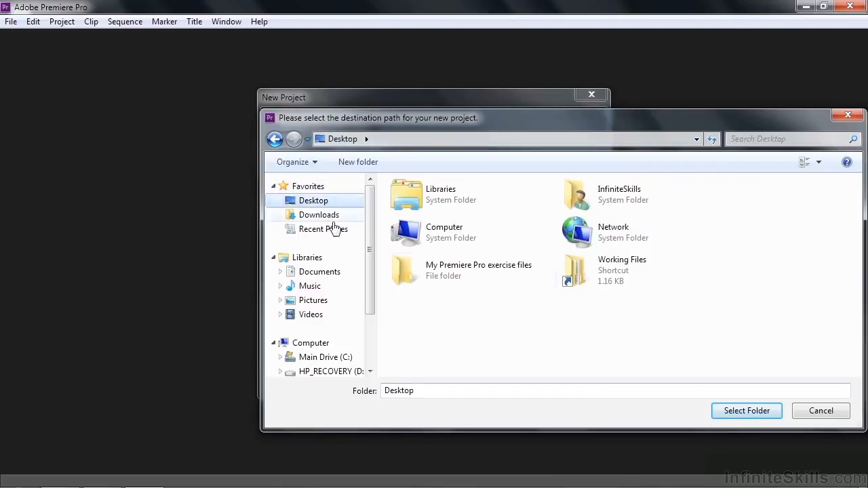
click(442, 271)
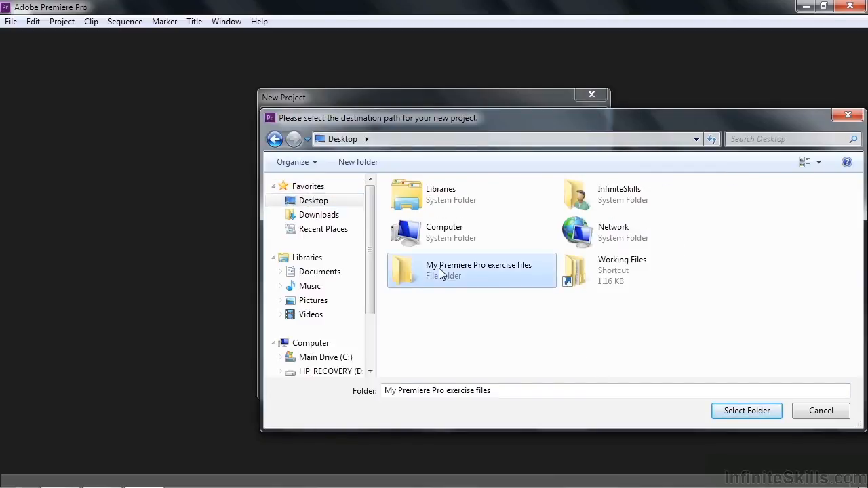
click(747, 411)
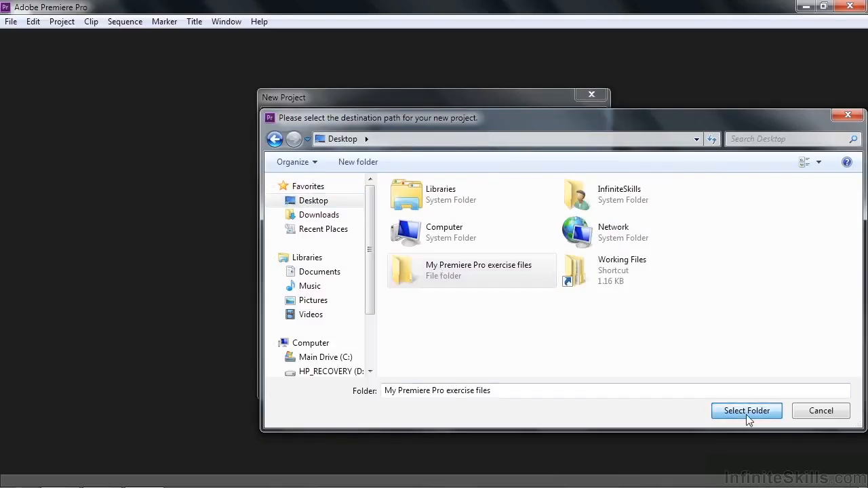
Name the project photoshop test, create it, and dismiss the New Sequence dialog without making a sequence
click(402, 378)
text(photoshop test)
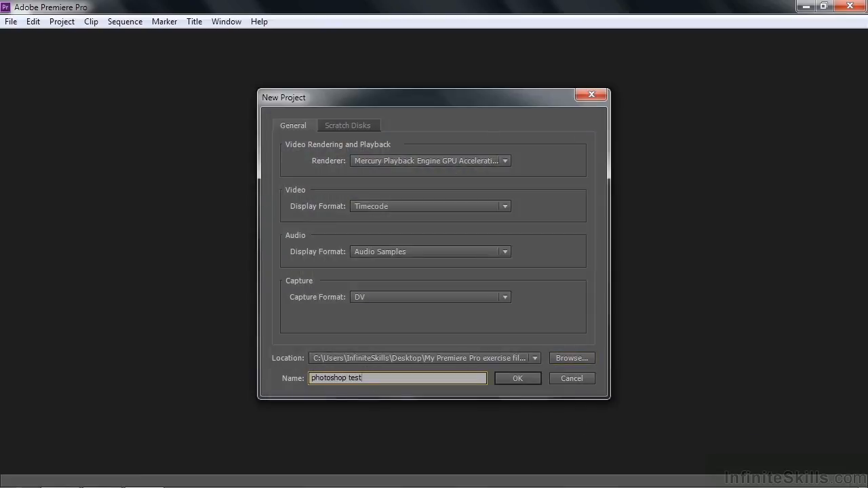
click(517, 379)
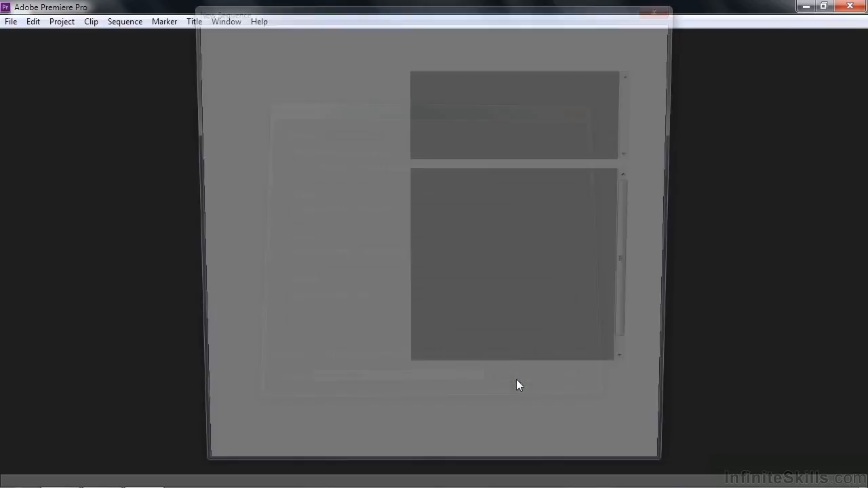
click(628, 467)
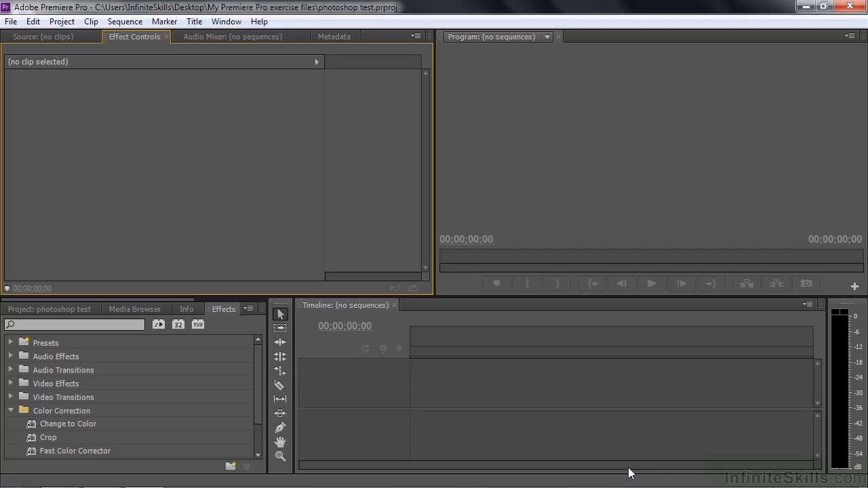
Import Photoshop-layered-doc-1.psd and Photoshop-layered-doc-2.psd from the other assets folder, using Merge All Layers for the first document
click(45, 309)
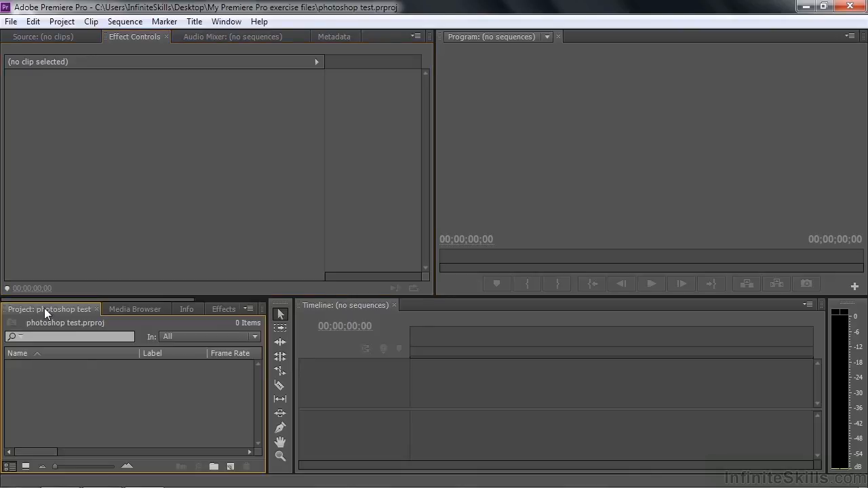
double_click(39, 397)
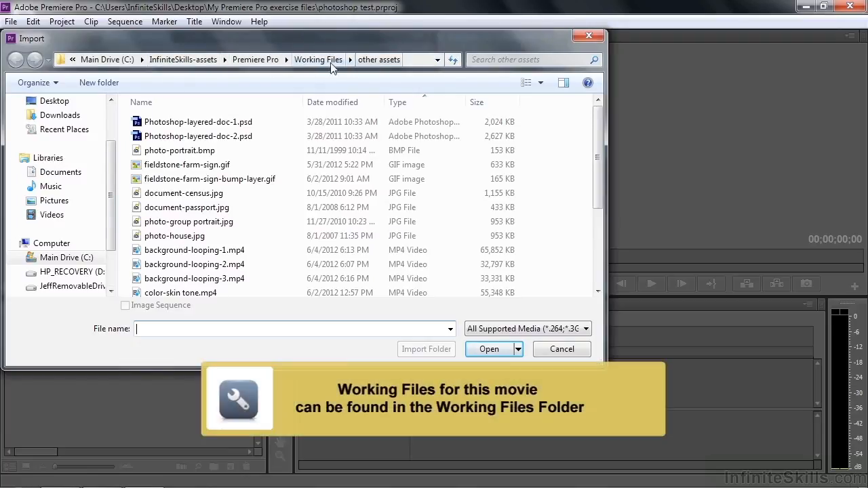
click(305, 61)
double_click(161, 235)
click(135, 123)
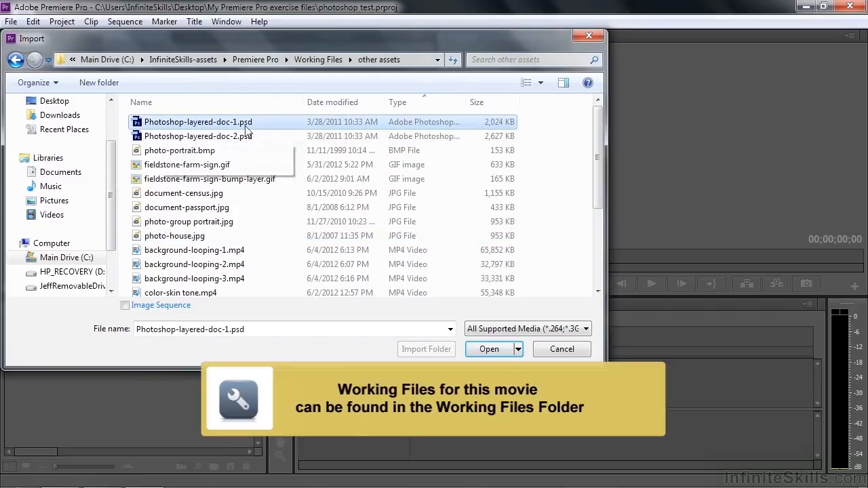
ctrl+click(143, 138)
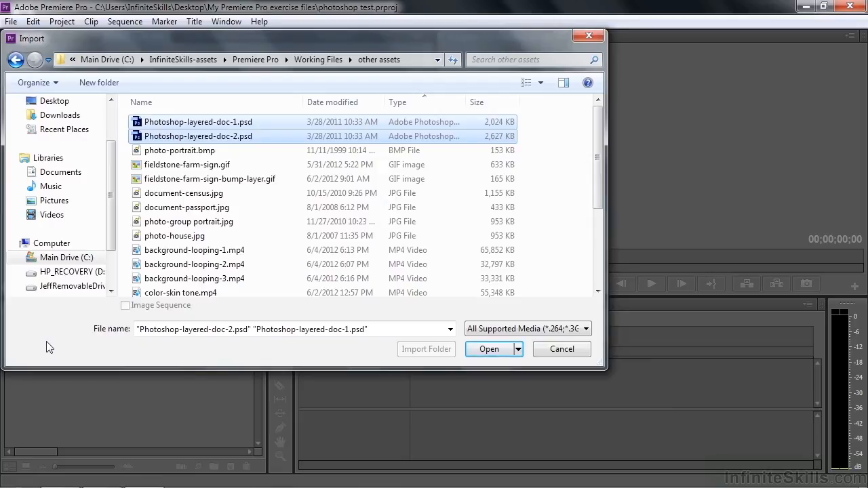
click(486, 349)
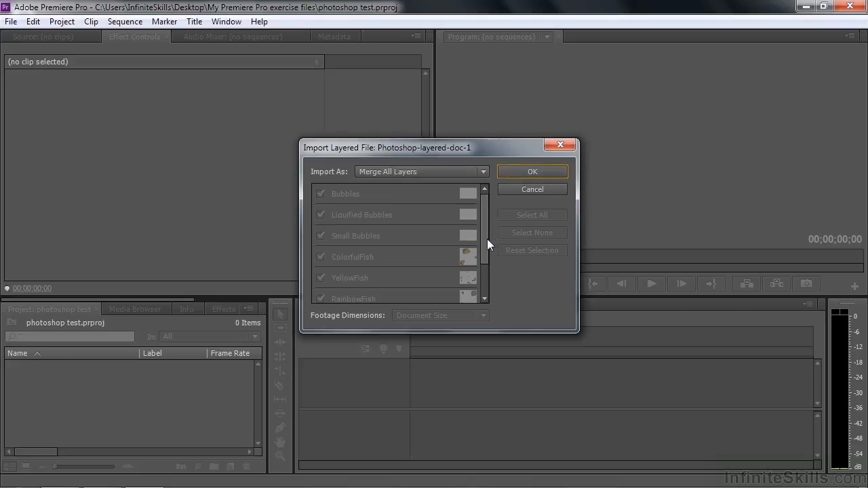
click(533, 172)
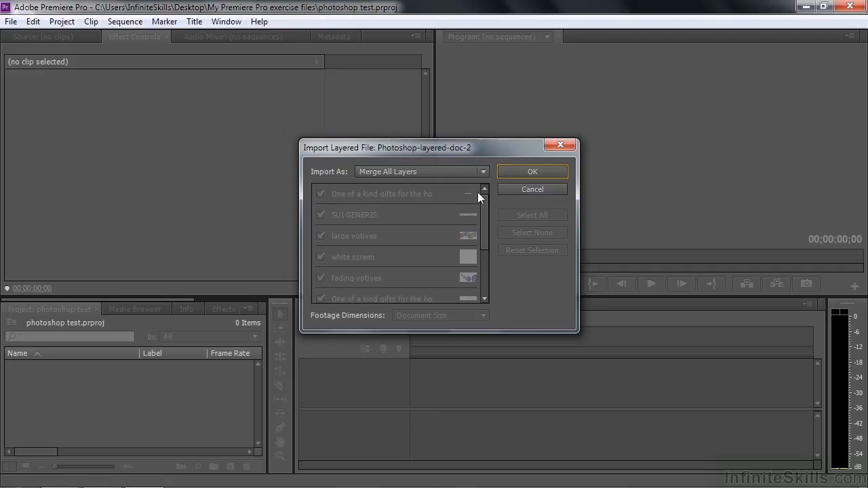
Try the Merged Layers import option for Photoshop-layered-doc-2 and look through its list of selectable layers
click(484, 172)
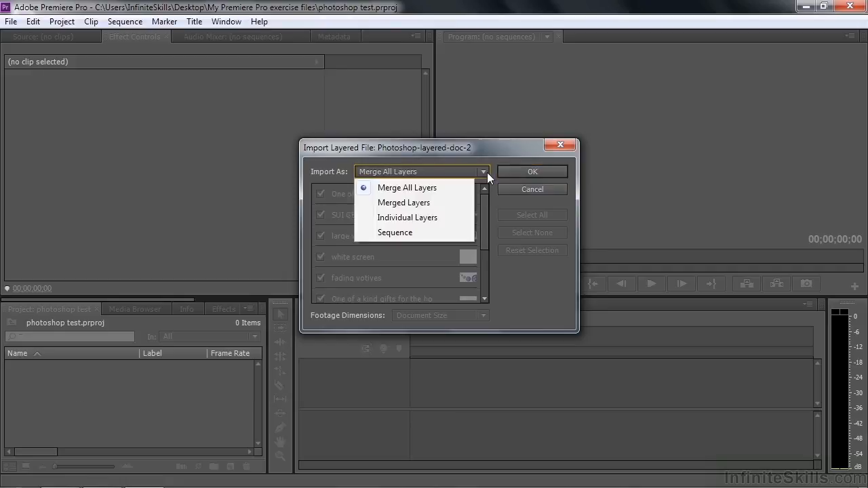
click(450, 203)
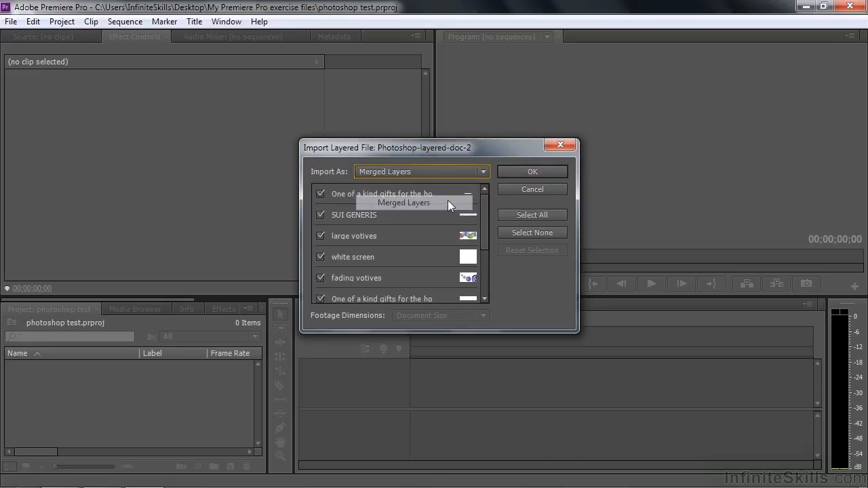
scroll(483, 223, down, 1)
scroll(481, 251, down, 2)
scroll(483, 211, up, 3)
Import Photoshop-layered-doc-2 as Individual Layers at document size, also including the petite vase, filtered and all colors layers
click(483, 172)
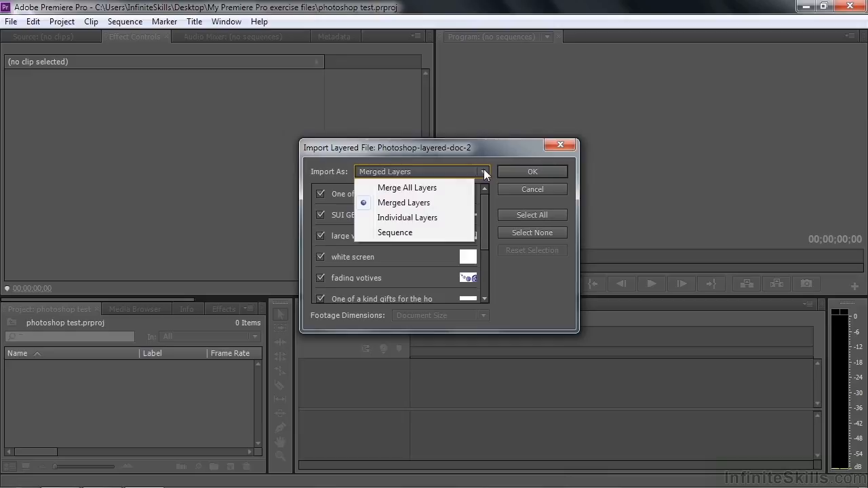
click(425, 217)
drag(482, 204, 480, 255)
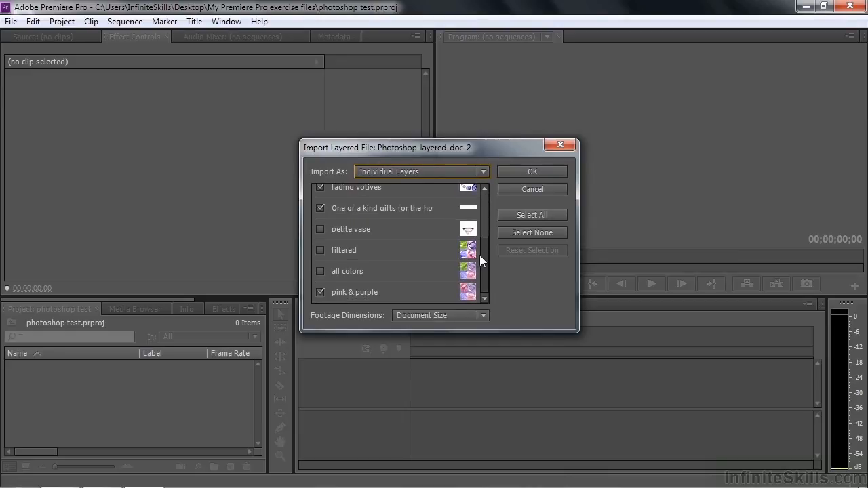
click(321, 230)
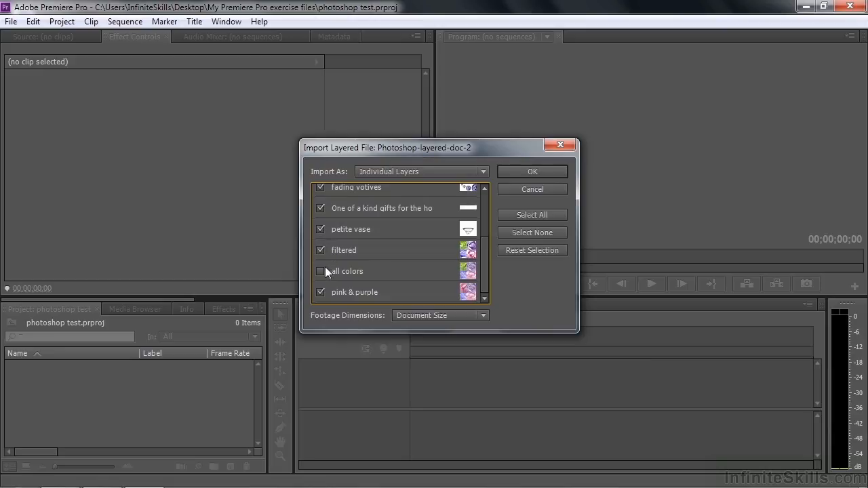
click(321, 271)
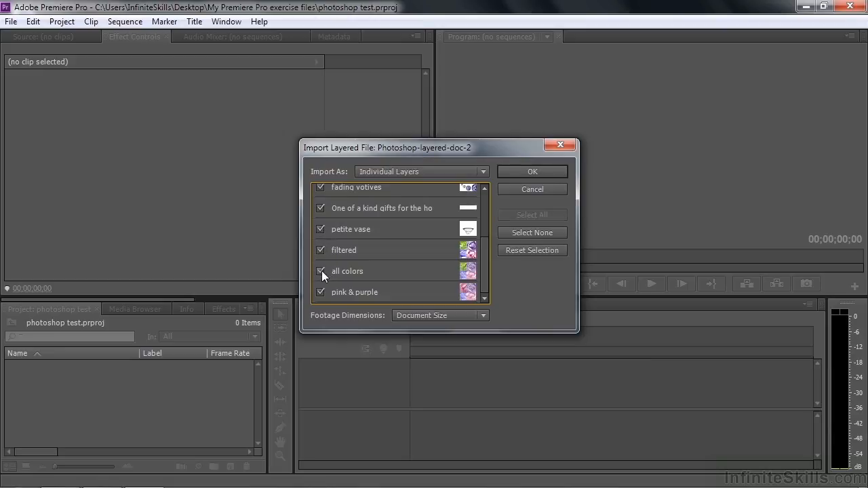
click(538, 171)
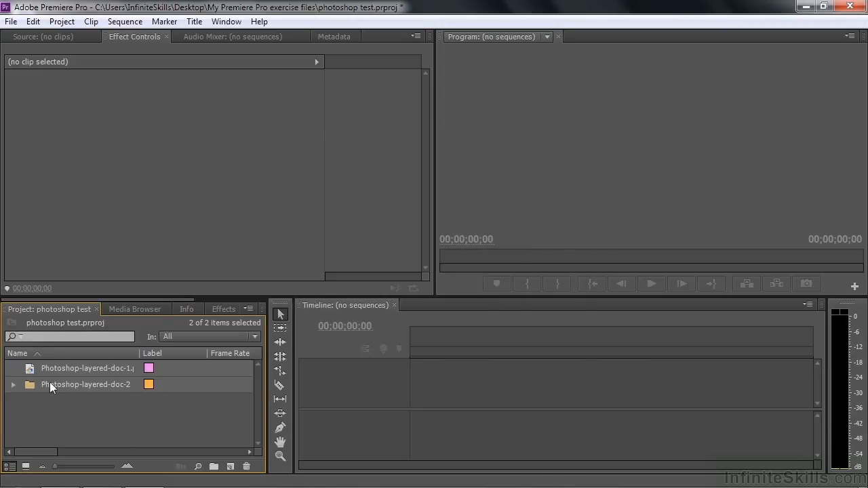
Preview the merged Photoshop-layered-doc-1.psd image in the source monitor and create a new sequence from it
double_click(28, 371)
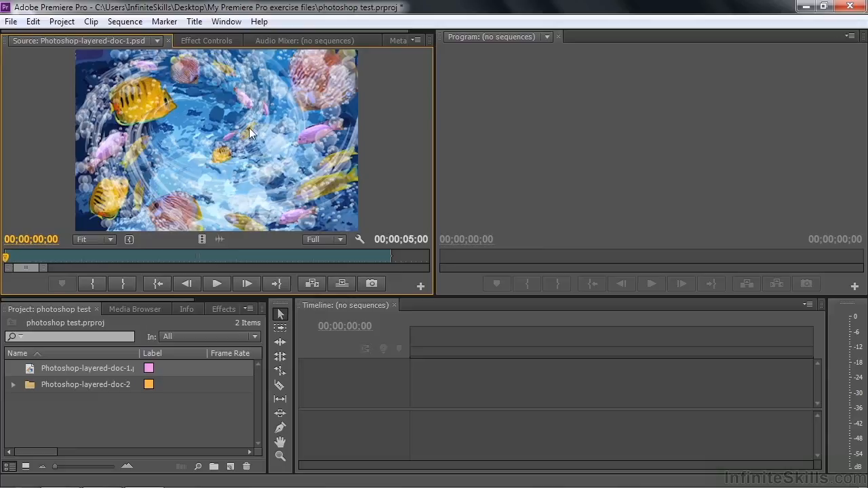
click(30, 372)
drag(30, 372, 230, 471)
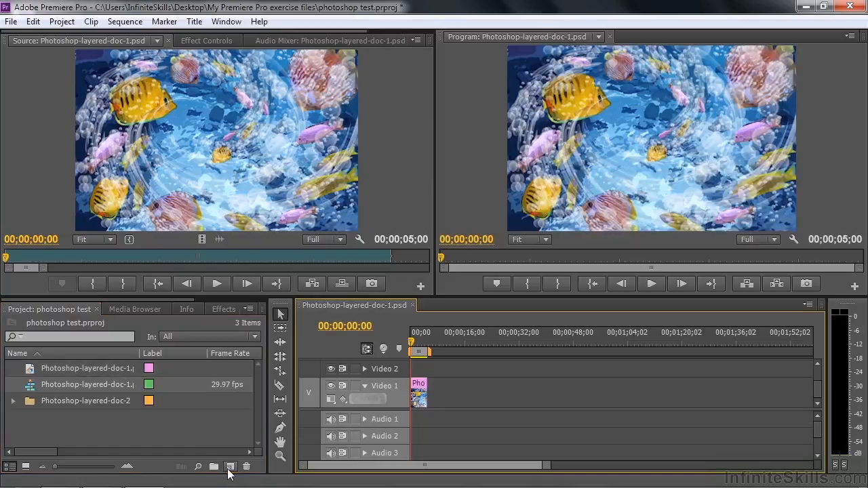
Move the playhead to 00;00;02;00 and nudge the merged fish image slightly in the frame with its Motion effect
drag(413, 343, 419, 344)
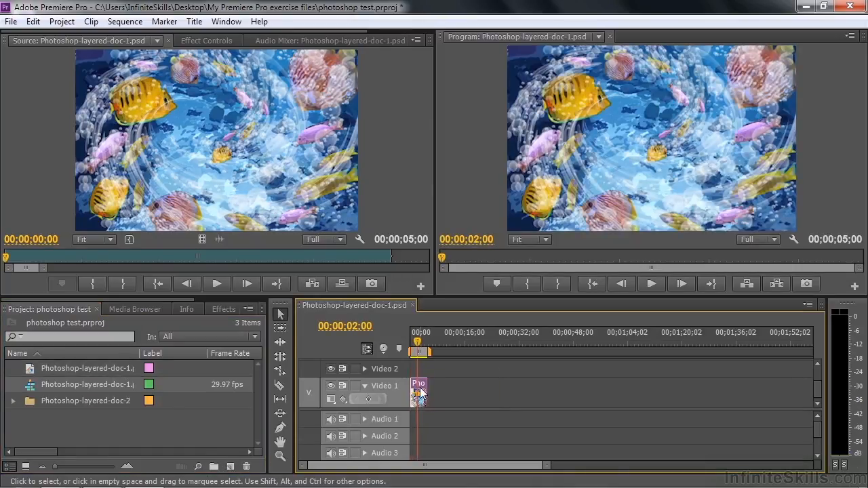
click(223, 43)
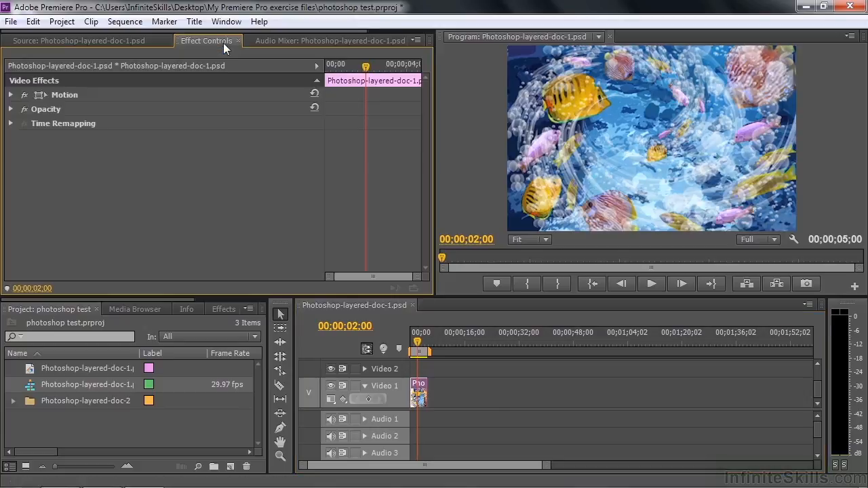
click(61, 96)
mouse_move(662, 113)
mouse_down()
mouse_move(638, 146)
mouse_move(644, 87)
mouse_move(644, 139)
mouse_move(675, 107)
mouse_move(656, 109)
mouse_up()
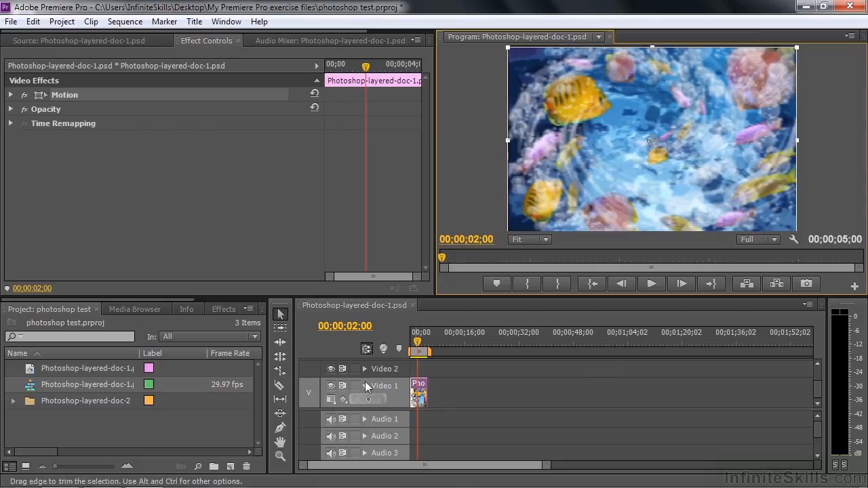
Expand the Photoshop-layered-doc-2 bin and create a new sequence from its all colors layer
click(32, 413)
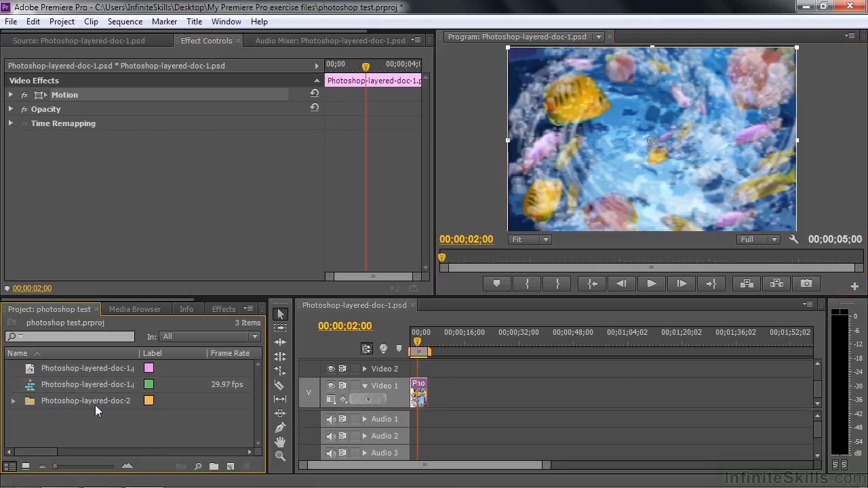
click(13, 401)
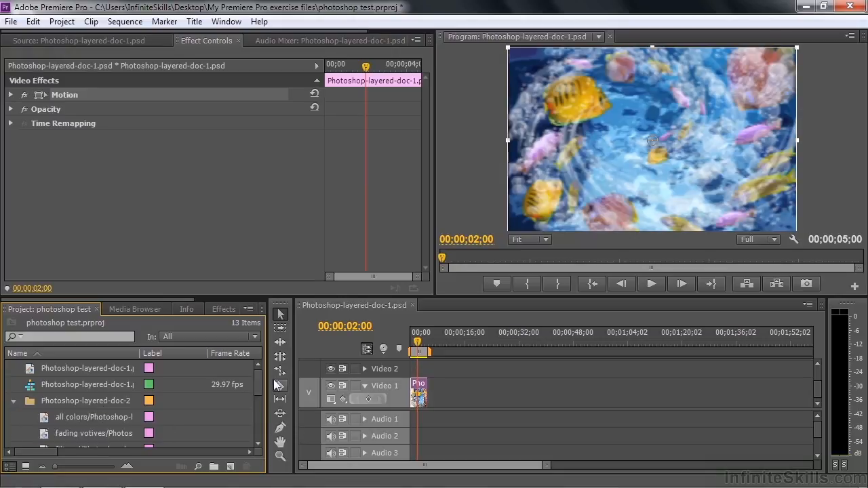
mouse_move(257, 384)
mouse_down()
mouse_move(259, 420)
mouse_move(264, 393)
mouse_up()
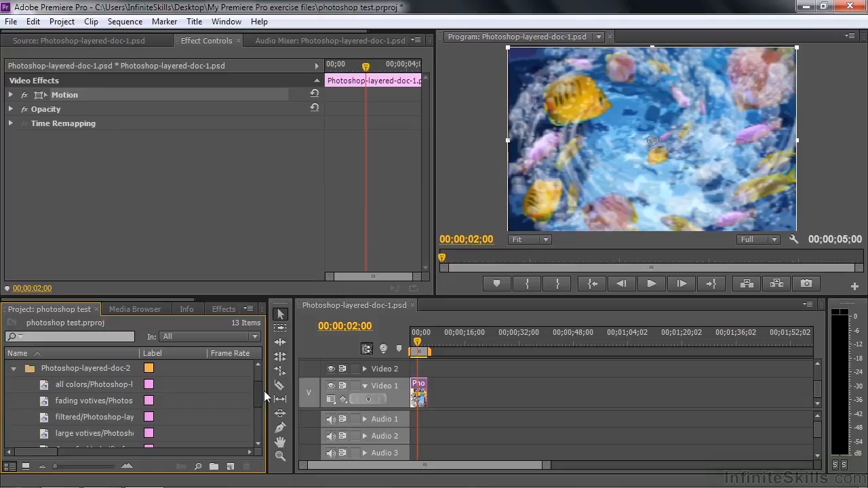
click(45, 386)
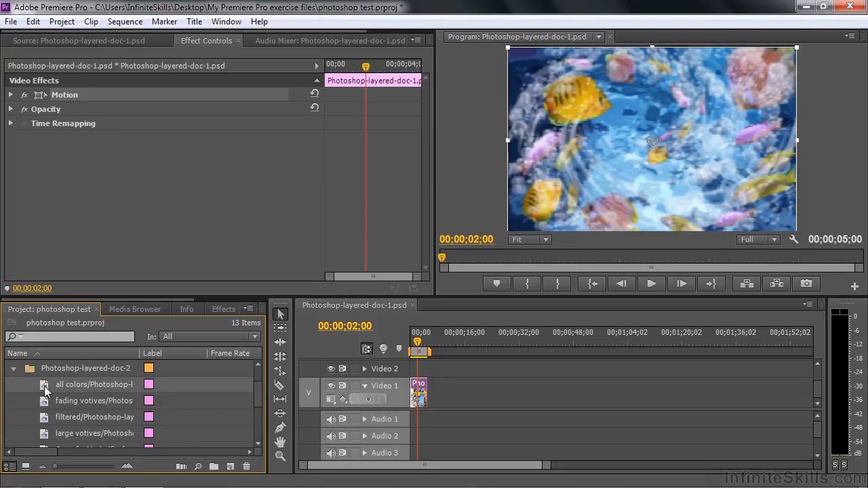
drag(46, 388, 231, 469)
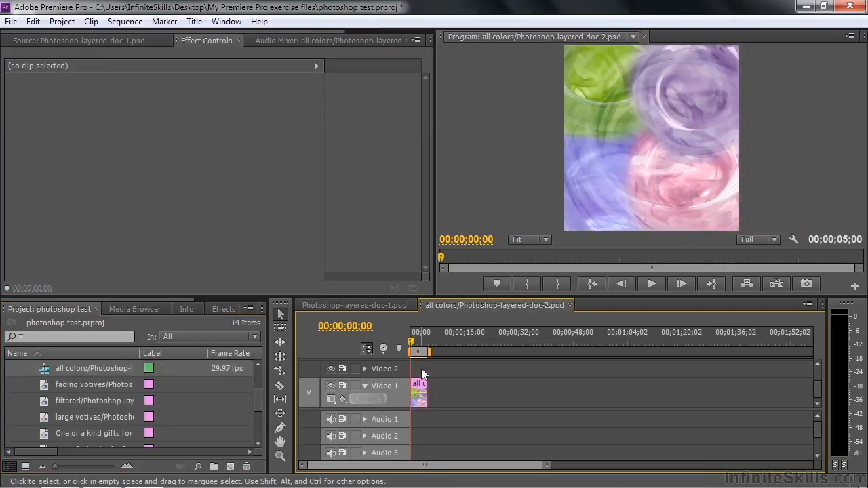
Place the fading votives layer on Video 2 and the large votives layer on Video 3 at the sequence start
click(45, 387)
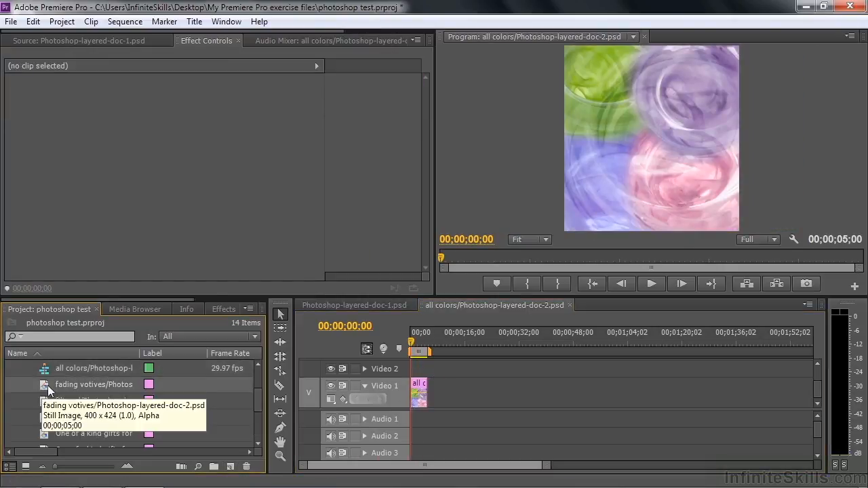
drag(46, 393, 408, 373)
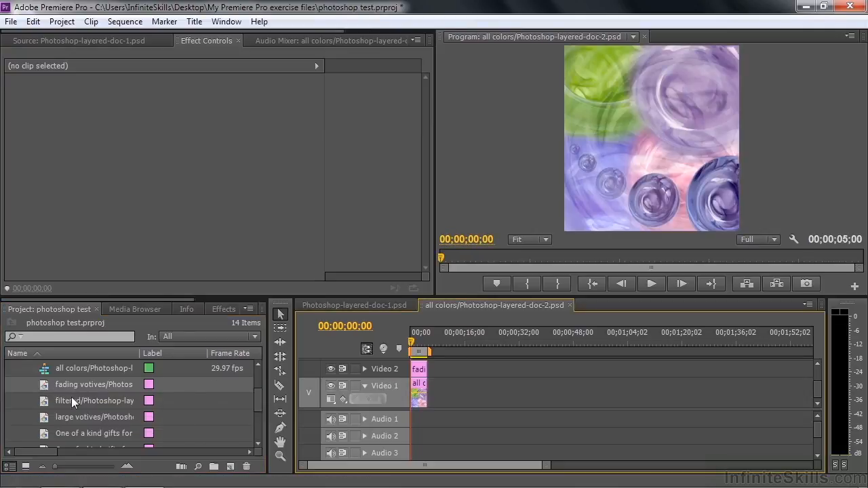
click(45, 417)
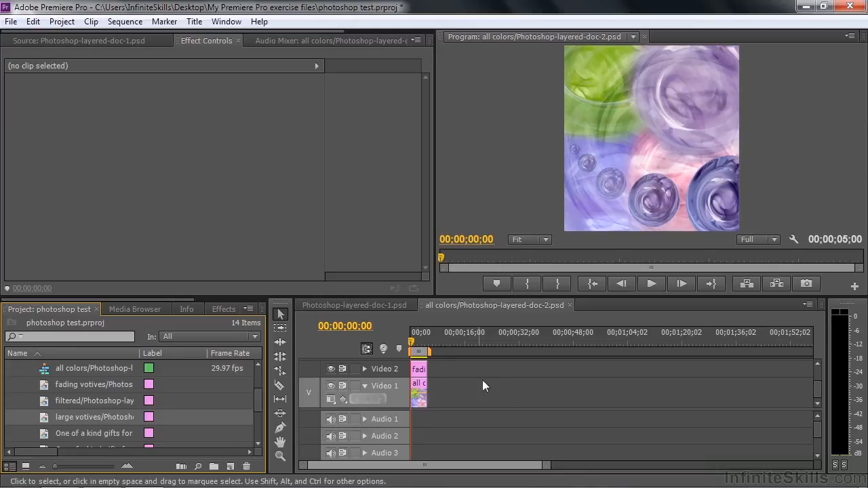
drag(819, 389, 819, 378)
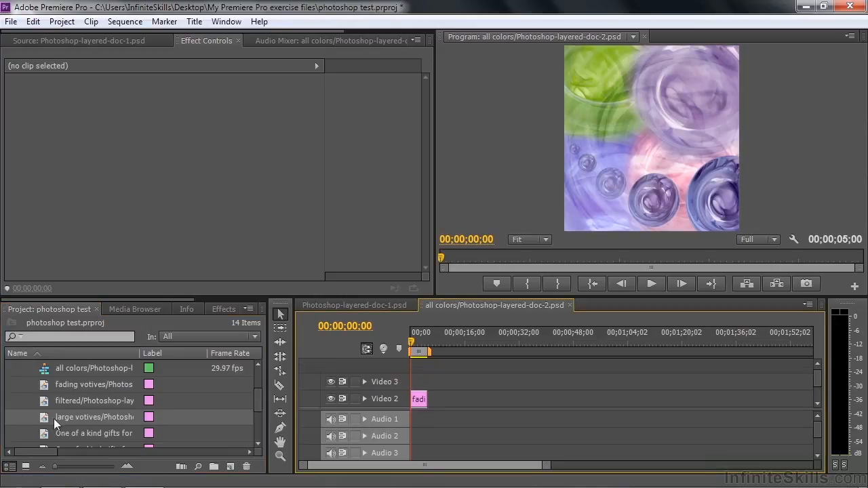
drag(45, 416, 411, 384)
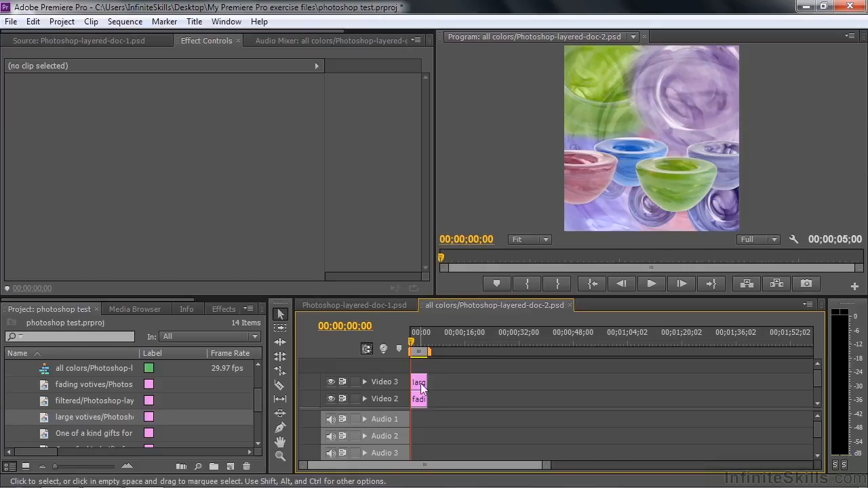
Move the large votives layer up towards the middle of the frame with its Motion effect
click(422, 387)
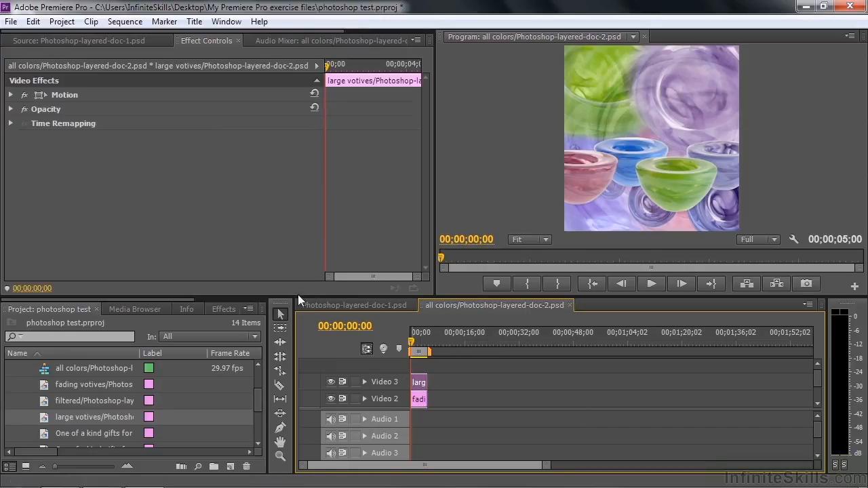
click(40, 97)
drag(654, 175, 655, 134)
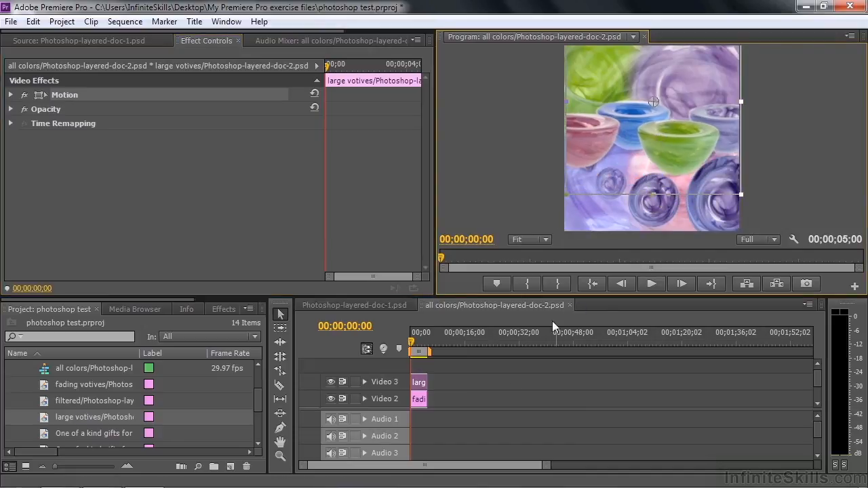
Move the fading votives into the upper part of the frame and the large votives down into the lower part
click(419, 400)
click(649, 200)
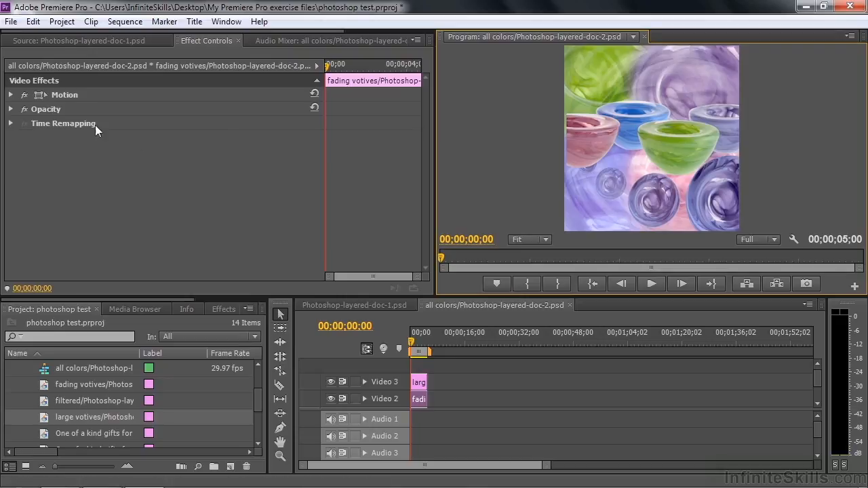
click(59, 95)
drag(644, 204, 637, 115)
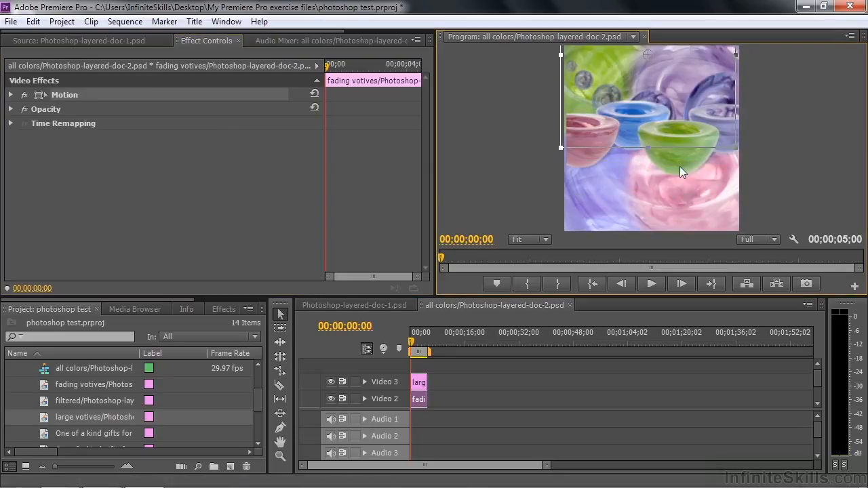
drag(679, 166, 677, 215)
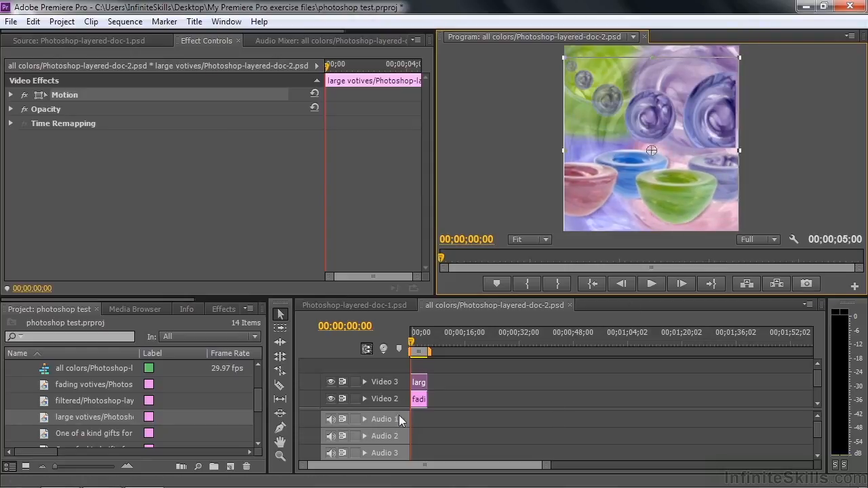
Collapse the Photoshop-layered-doc-2 bin and import Photoshop-layered-doc-1.psd as a Sequence with all layers at document size
drag(256, 407, 262, 379)
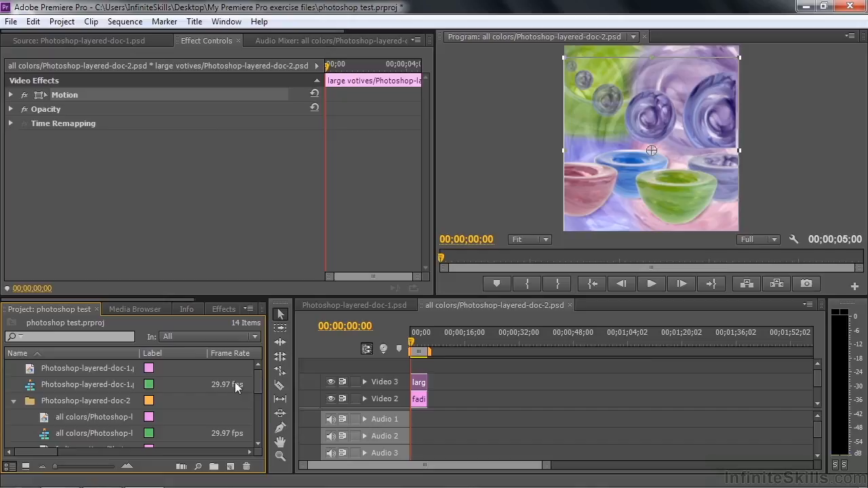
click(13, 401)
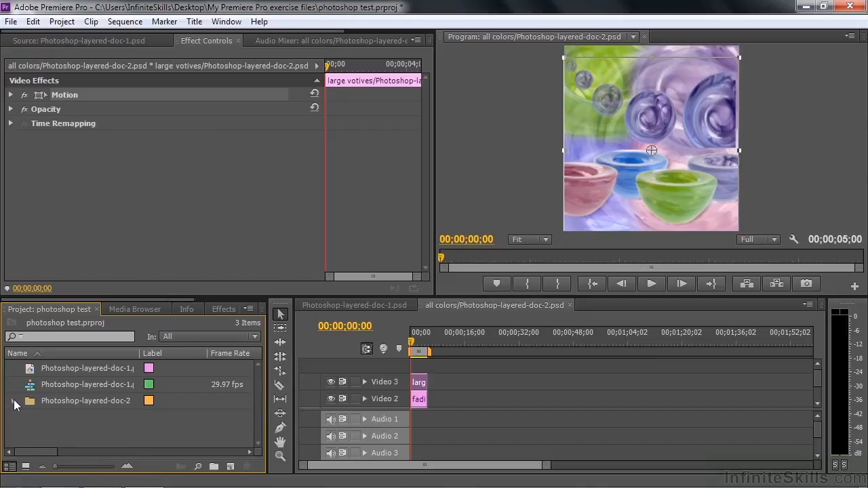
double_click(78, 431)
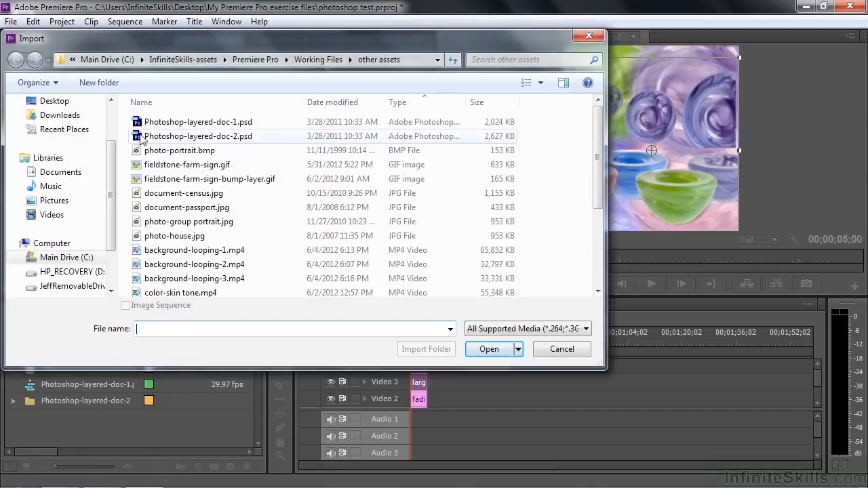
double_click(139, 123)
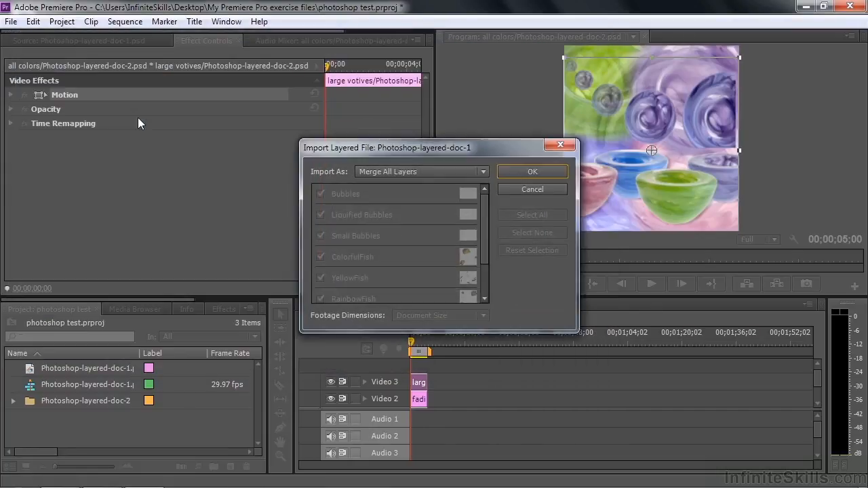
click(483, 172)
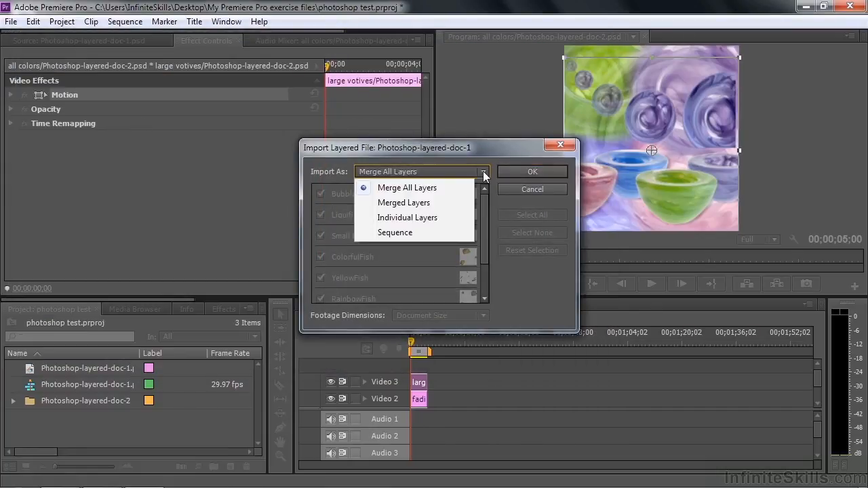
click(420, 235)
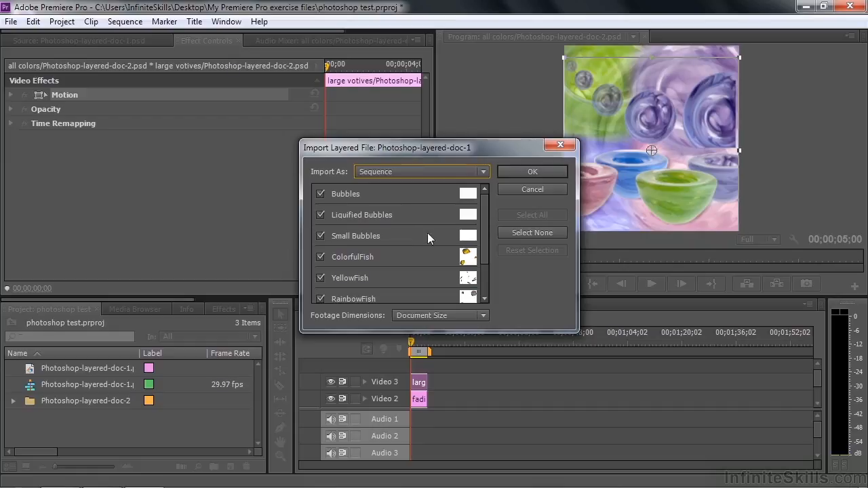
mouse_move(482, 206)
mouse_down()
mouse_move(481, 261)
mouse_move(488, 195)
mouse_up()
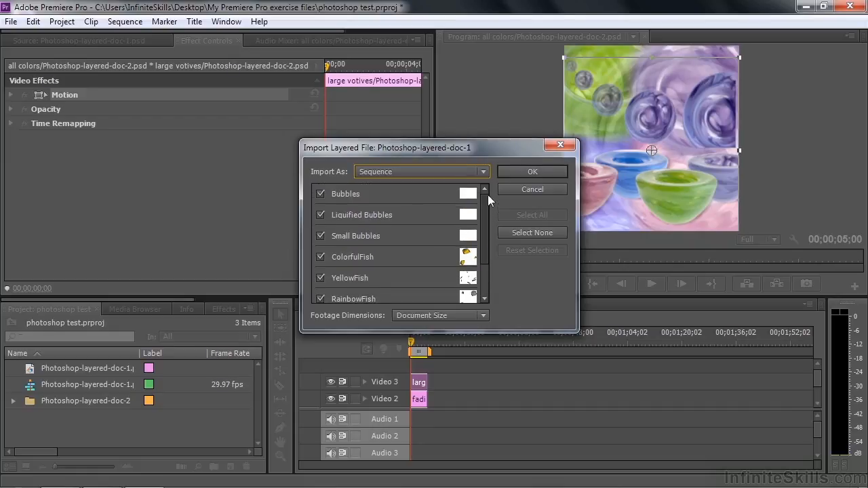
click(533, 172)
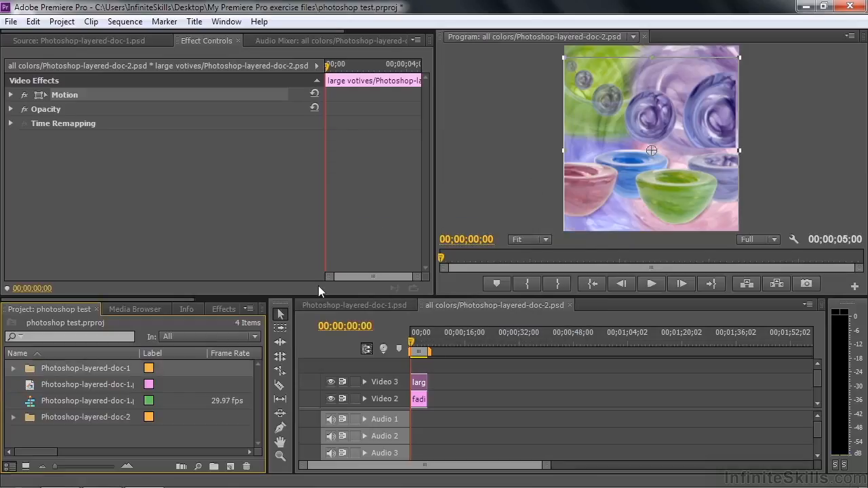
Open the Photoshop-layered-doc-1 sequence from its new bin, enlarge the video track area and fit the whole sequence in the timeline
click(13, 368)
drag(259, 382, 260, 398)
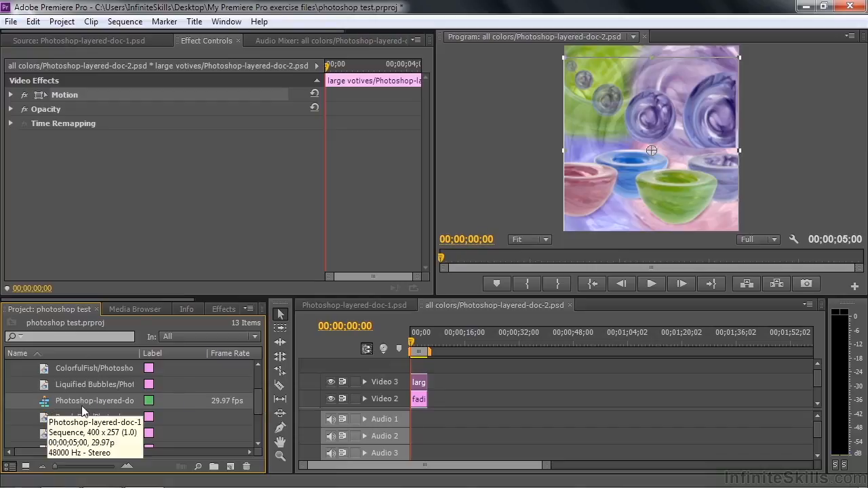
double_click(46, 406)
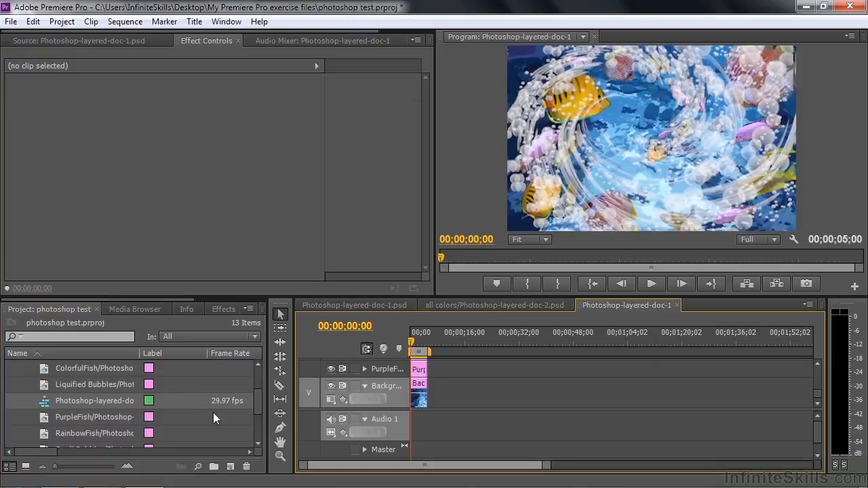
drag(389, 409, 385, 451)
key(backslash)
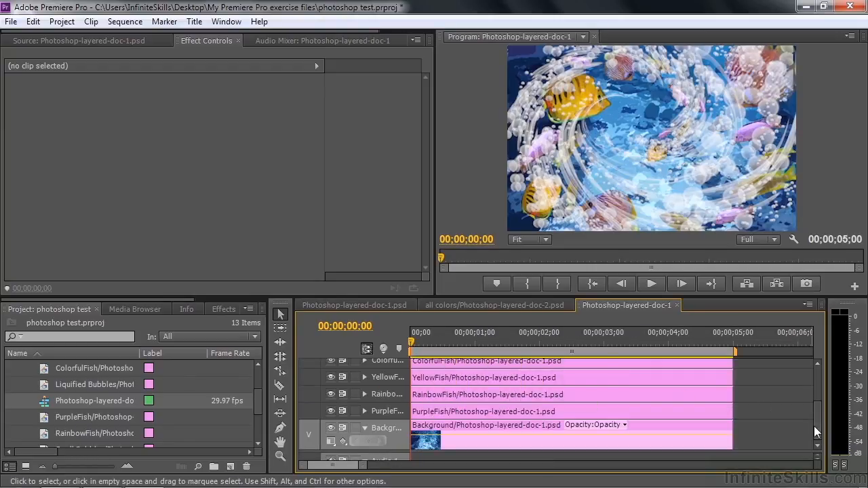
Compare the merged Photoshop-layered-doc-1.psd sequence with the layered Photoshop-layered-doc-1 sequence and its separate tracks
mouse_move(816, 428)
mouse_down()
mouse_move(818, 399)
mouse_move(819, 428)
mouse_up()
click(382, 308)
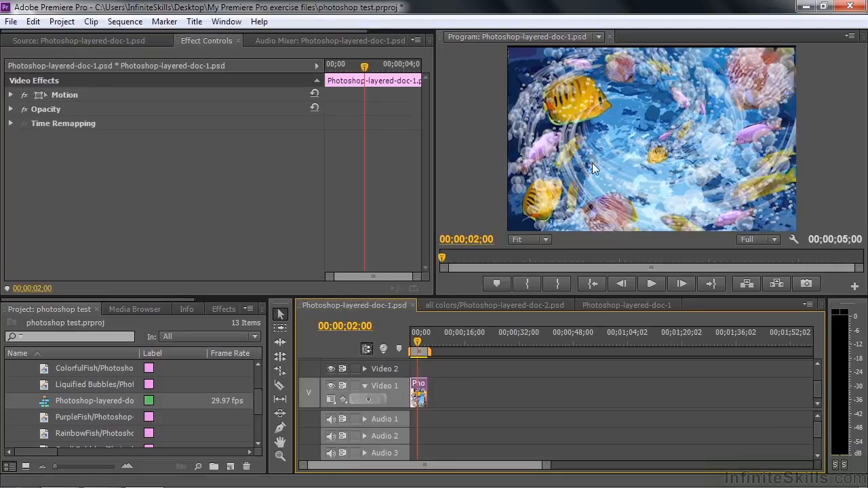
click(608, 305)
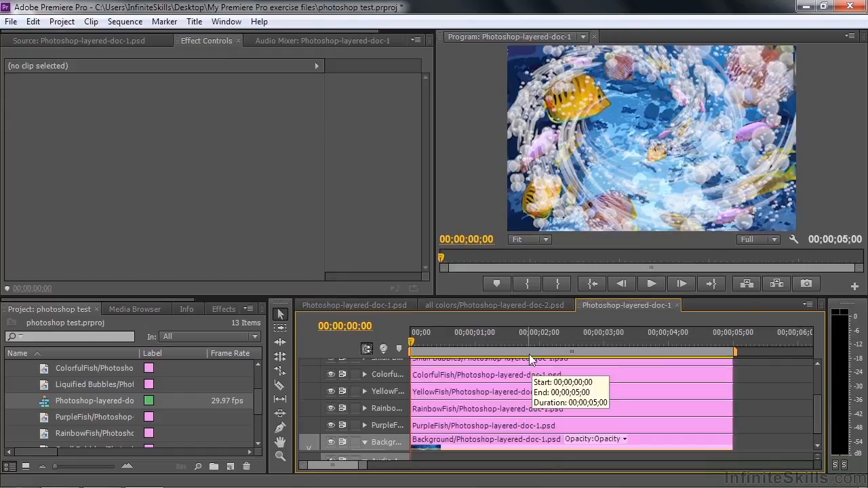
drag(817, 415, 819, 384)
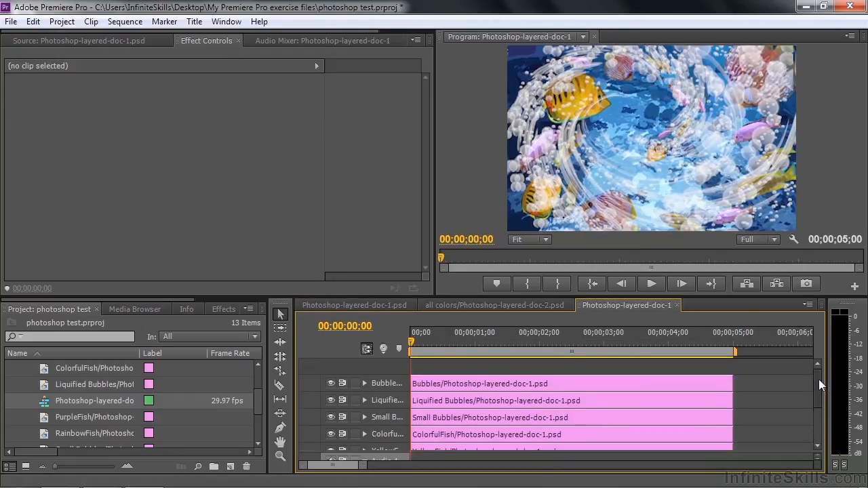
Select the Bubbles clip and toggle its track's visibility off and on to check what the layer contains
click(433, 383)
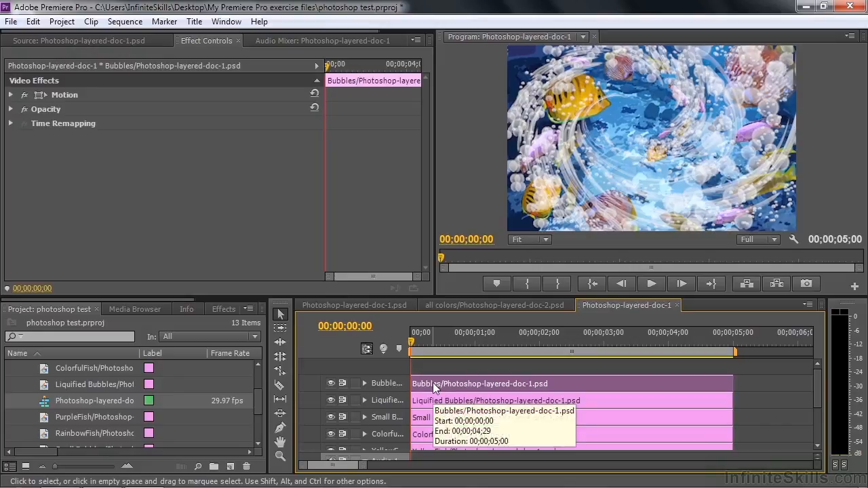
click(331, 383)
click(331, 384)
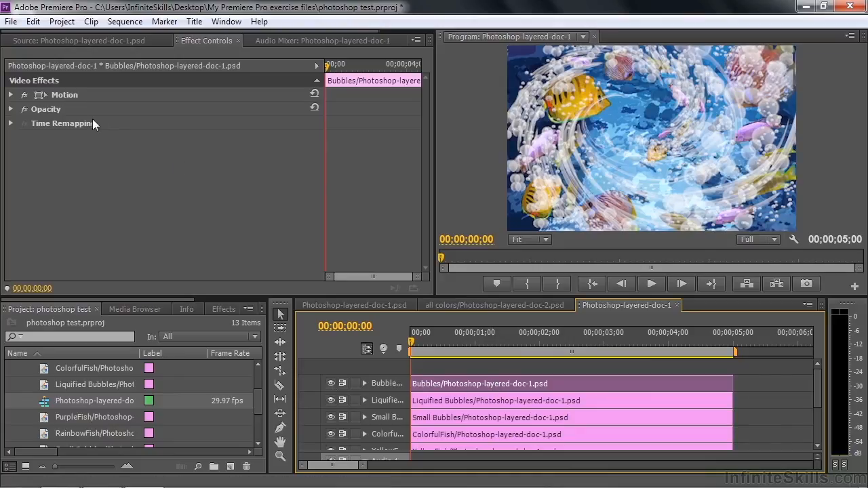
Turn off Uniform Scale for the Bubbles clip and set Scale Height to 187, Scale Width to 128 and Rotation to 35°
click(44, 95)
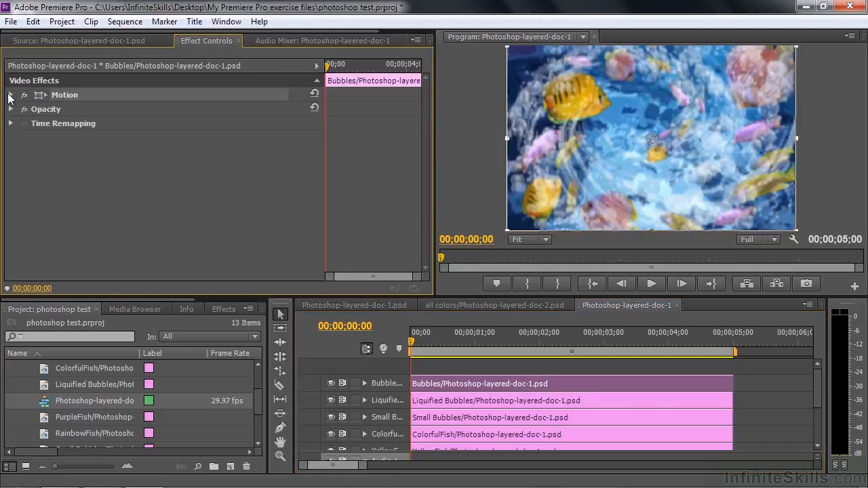
click(10, 95)
drag(167, 165, 198, 165)
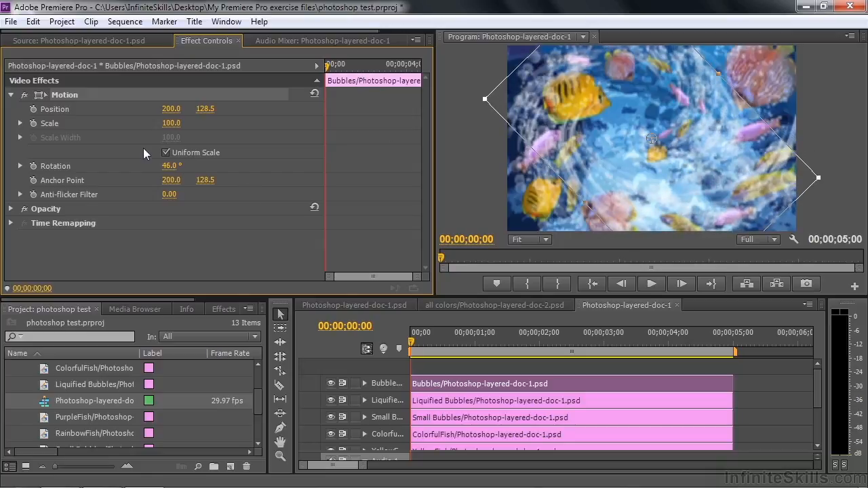
click(166, 153)
drag(170, 138, 230, 123)
mouse_move(166, 169)
mouse_down()
mouse_move(185, 169)
mouse_move(158, 169)
mouse_up()
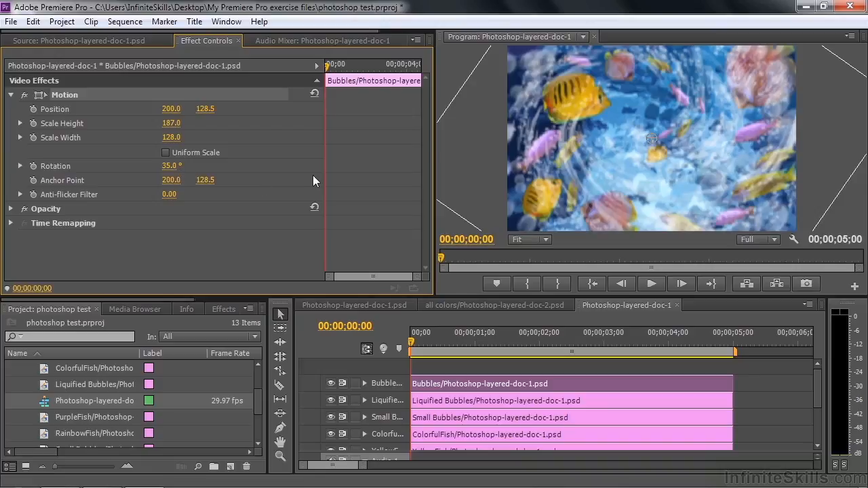
Apply Fast Color Corrector to the Bubbles clip and shift its hue balance strongly towards pink
click(221, 309)
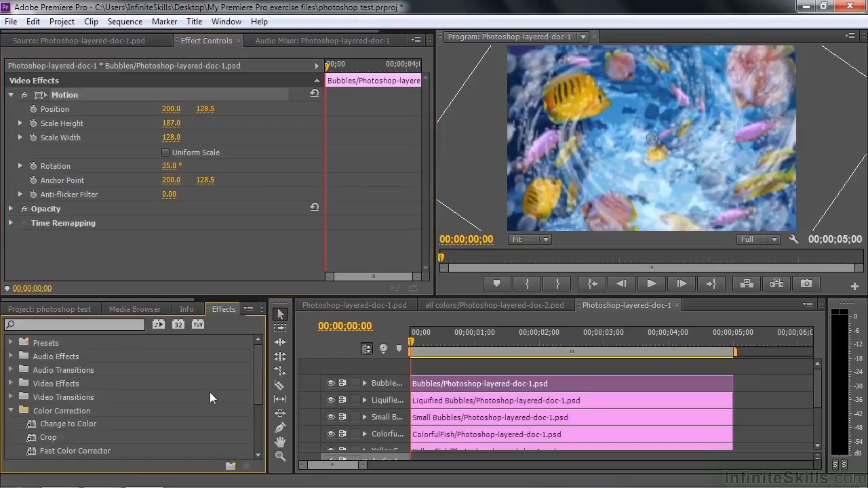
scroll(257, 378, down, 3)
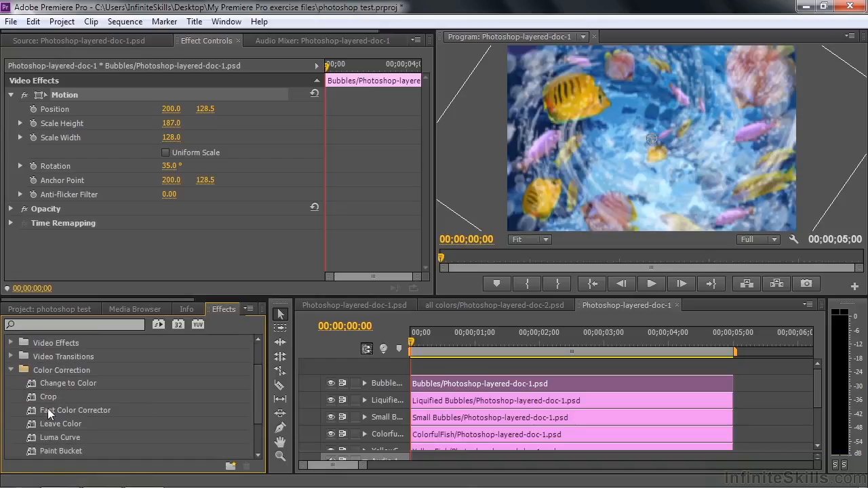
double_click(32, 410)
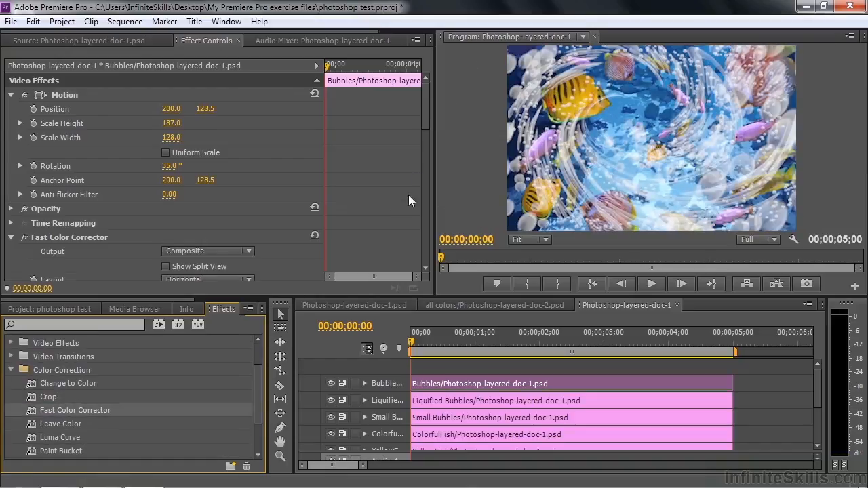
drag(423, 122, 425, 164)
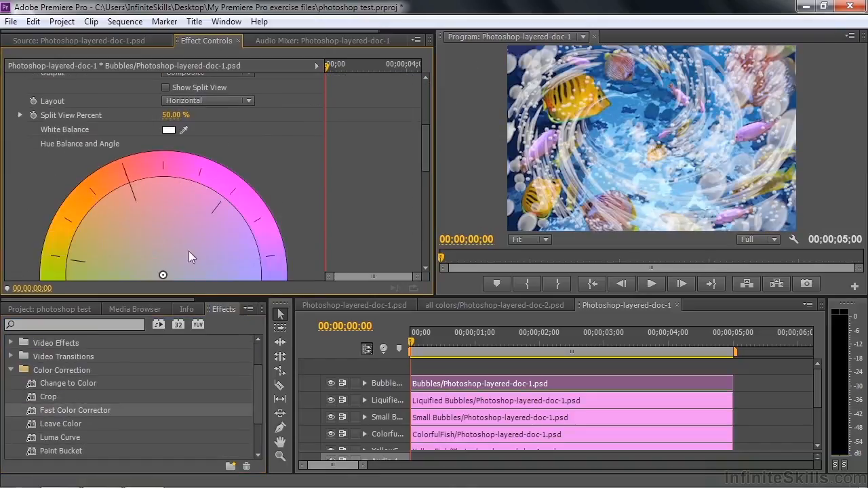
drag(163, 276, 182, 204)
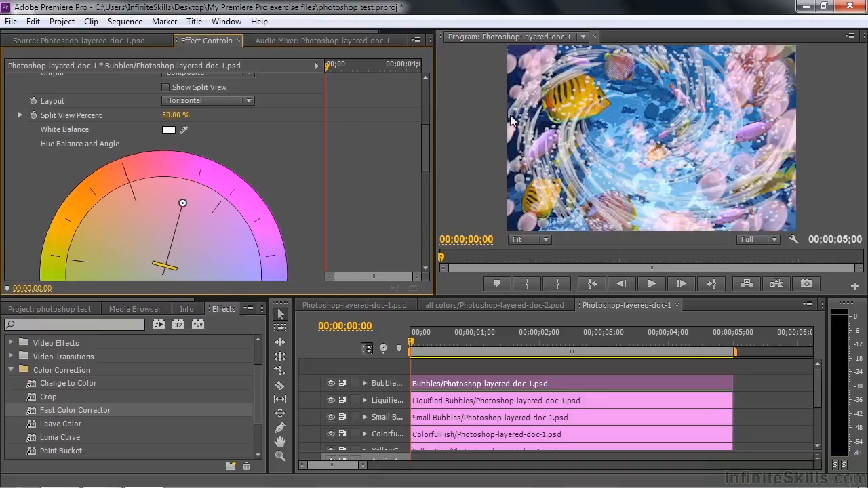
drag(164, 270, 178, 255)
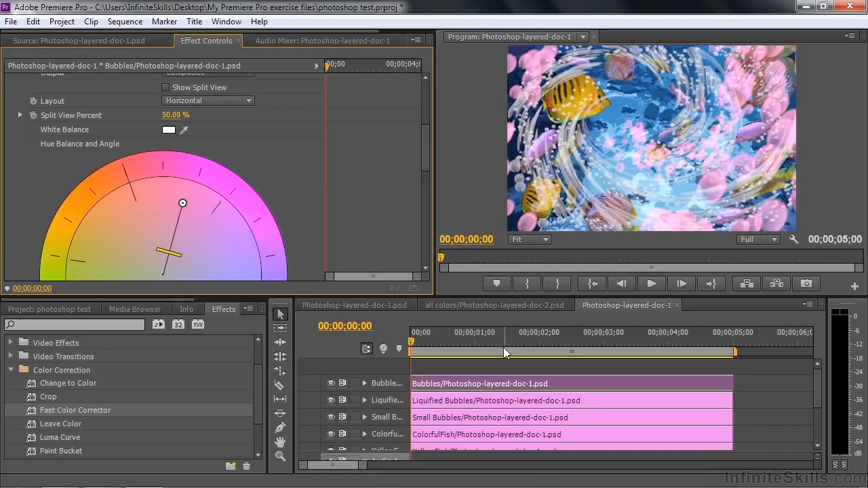
Select the Liquified Bubbles clip and toggle its track's visibility off and on to check what the layer contains
click(498, 400)
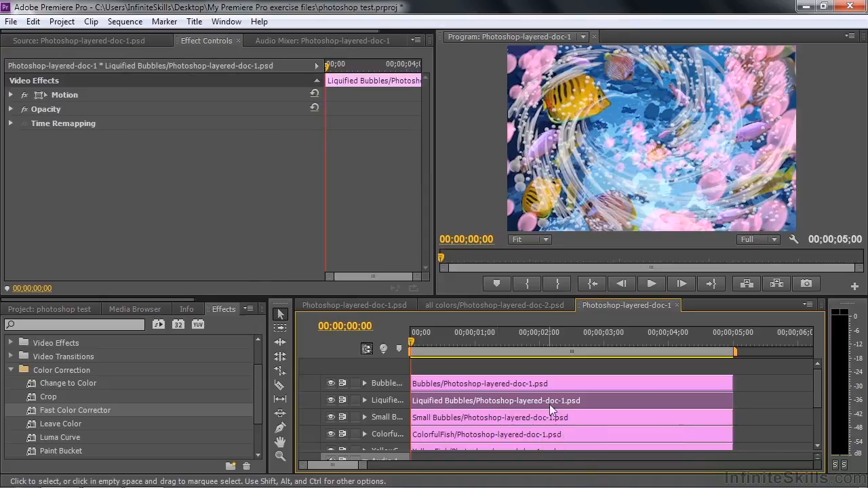
click(331, 399)
click(331, 399)
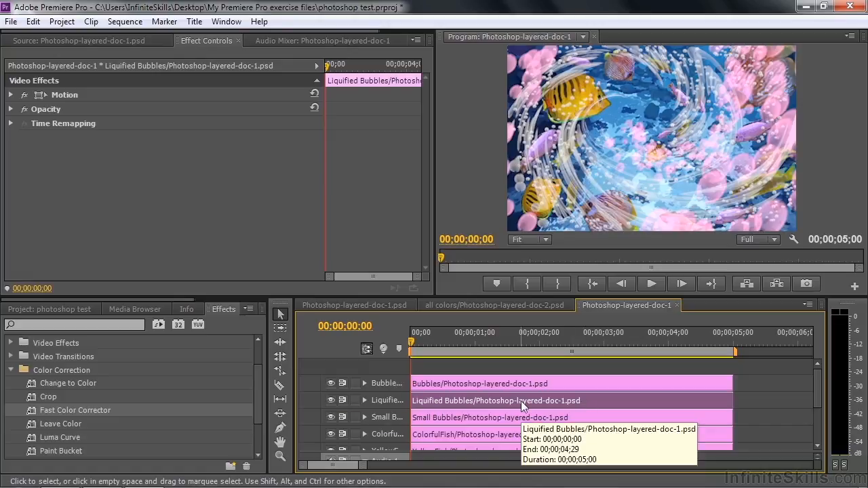